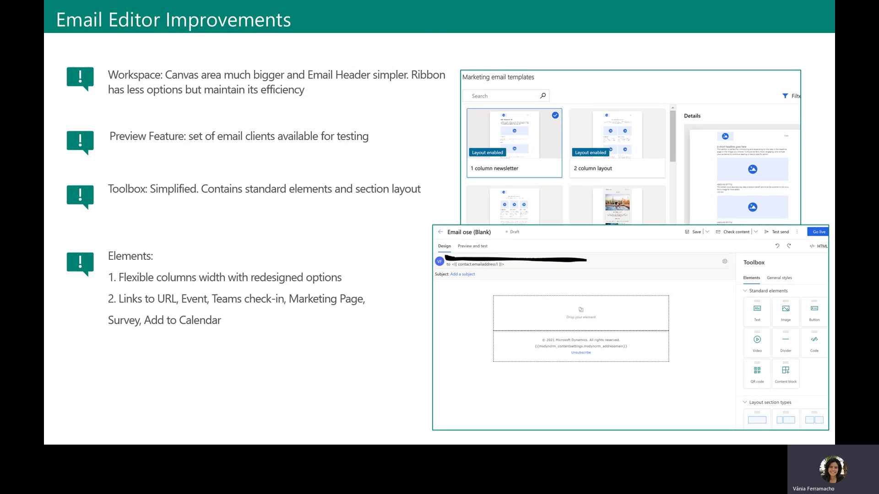
Advance the slideshow from the Email Editor Improvements slide to the Demo slide
key(Right)
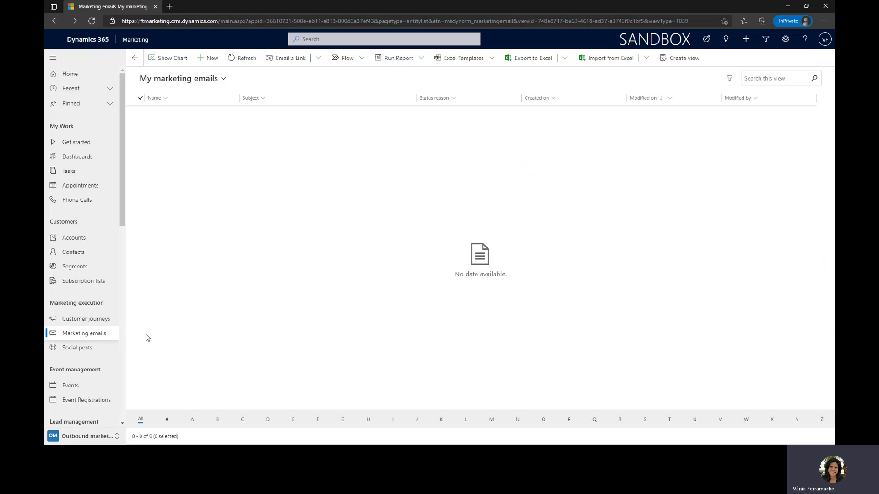
Create a new marketing email from the My marketing emails list
click(209, 59)
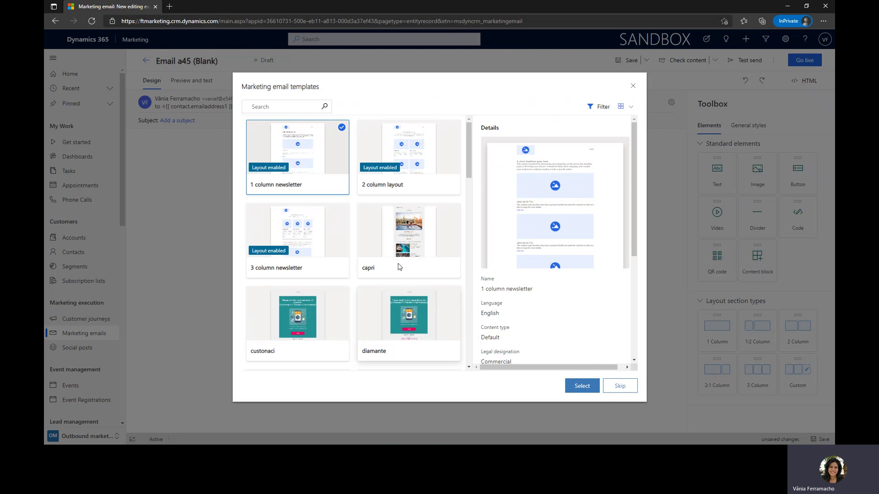
Skip templates, rename the blank draft to 'Dynamics 365 Readiness', and open its email header
click(621, 387)
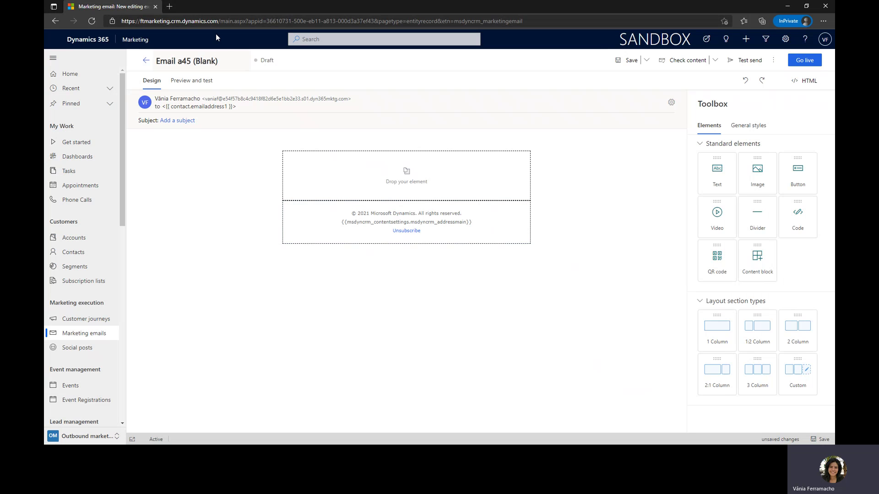
drag(220, 61, 156, 63)
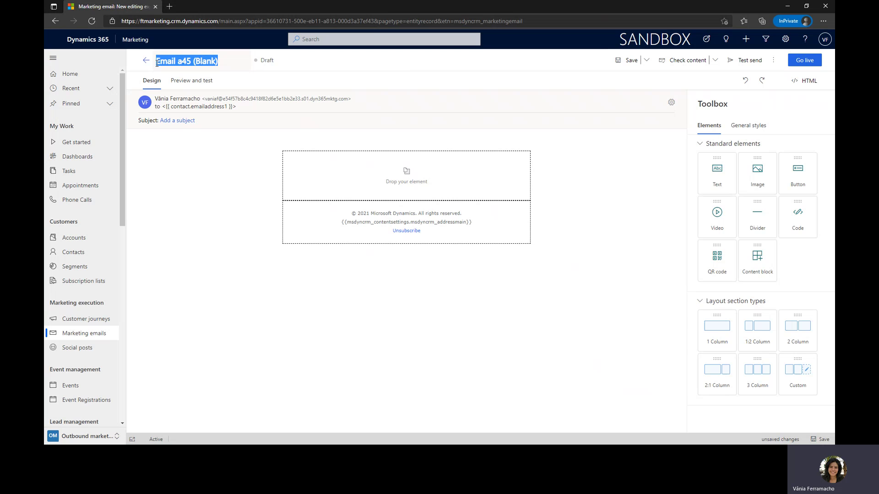
text(Dyna)
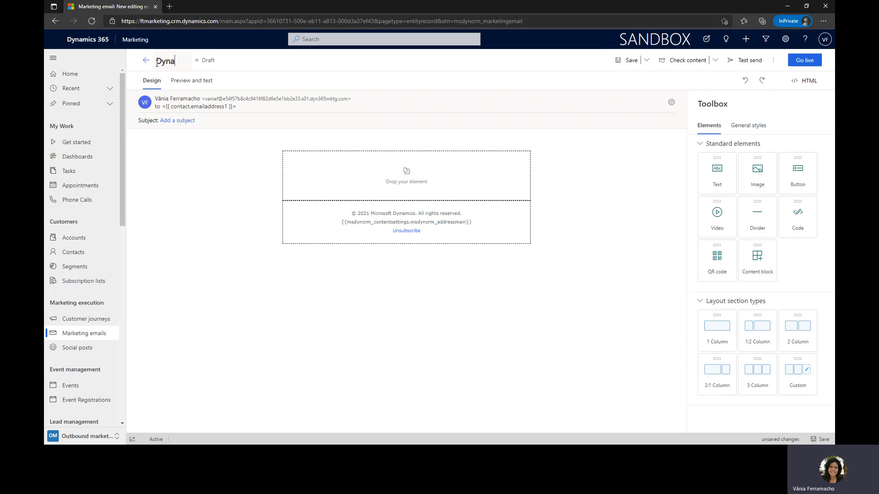
text(mics 365 Readiness)
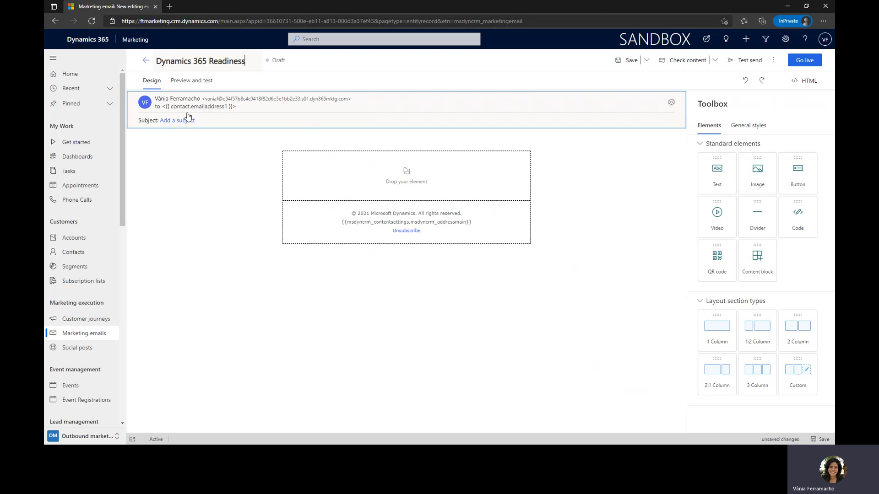
click(213, 125)
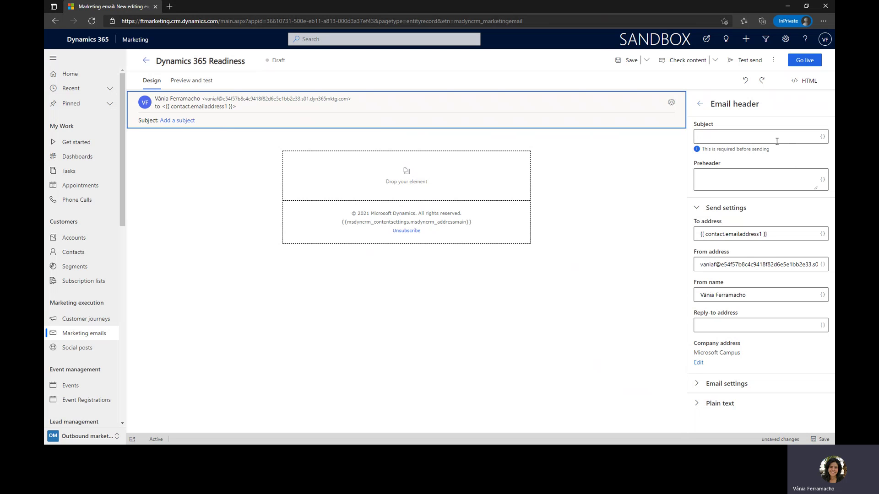
Enter subject 'Dynamics 365 Summer Training' and preheader 'Come and join our sessions!'
click(763, 138)
text(Re)
key(BackSpace)
text(dynamics 365 )
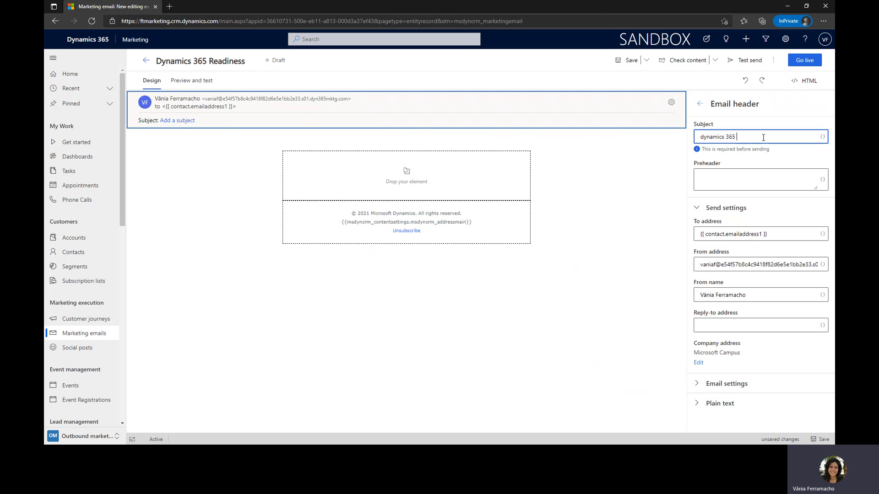
text(Summer train)
key(BackSpace)
key(BackSpace)
text(Training)
drag(703, 137, 699, 138)
text(D)
click(747, 176)
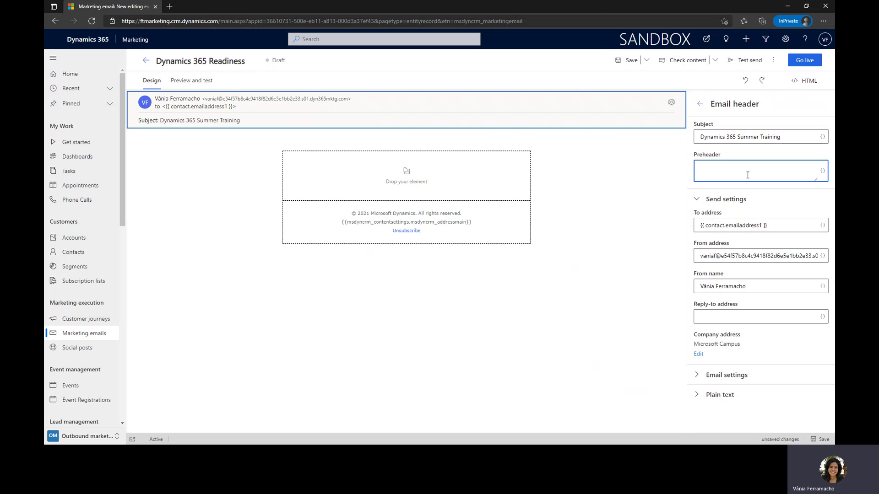
text(Come and join our sessions!)
Add a Text block reading 'Dear ,' with 'Welcome to 2021 Summer training' on the next line
click(698, 107)
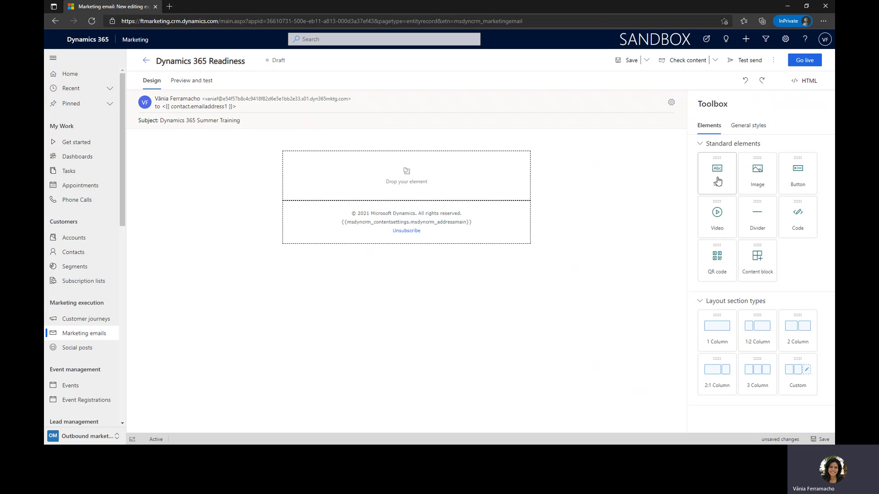
drag(714, 189, 368, 166)
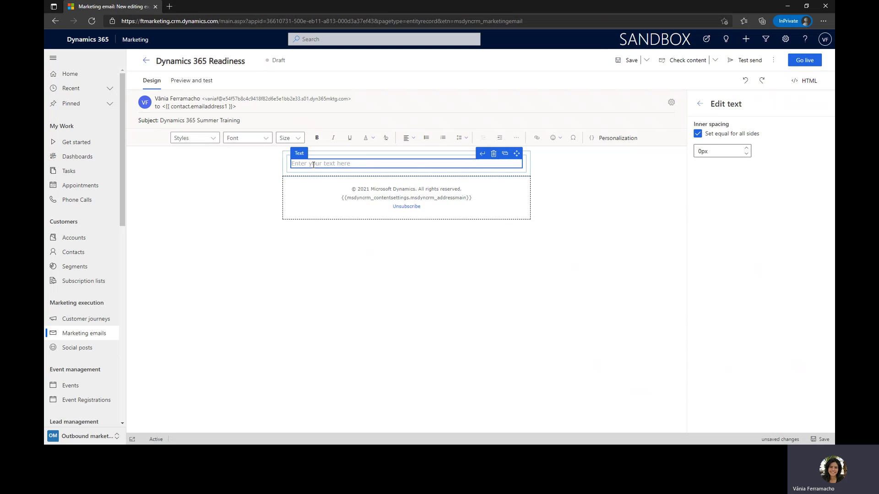
text(Dear ,)
key(BackSpace)
key(BackSpace)
text(,)
key(Return)
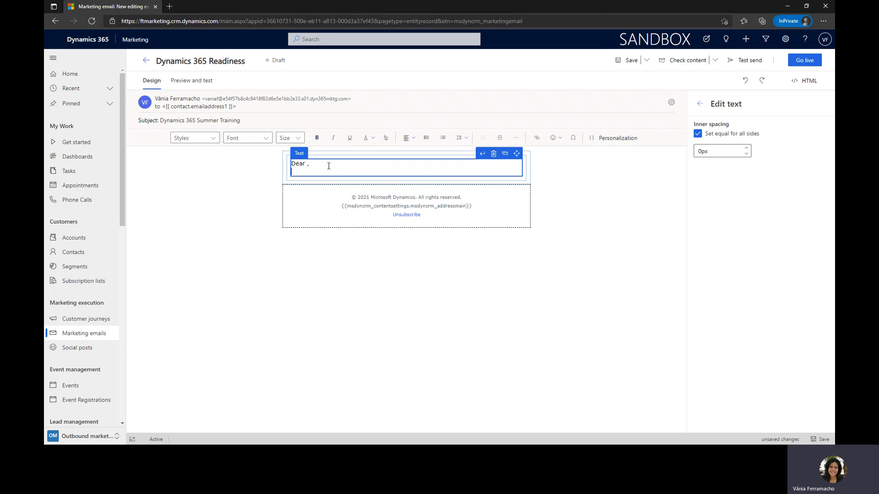
text(Welcome to 2021 Summer training!)
click(306, 163)
Insert the Contact First Name dynamic field ({{contact.firstname}}) after 'Dear' in the greeting
click(607, 143)
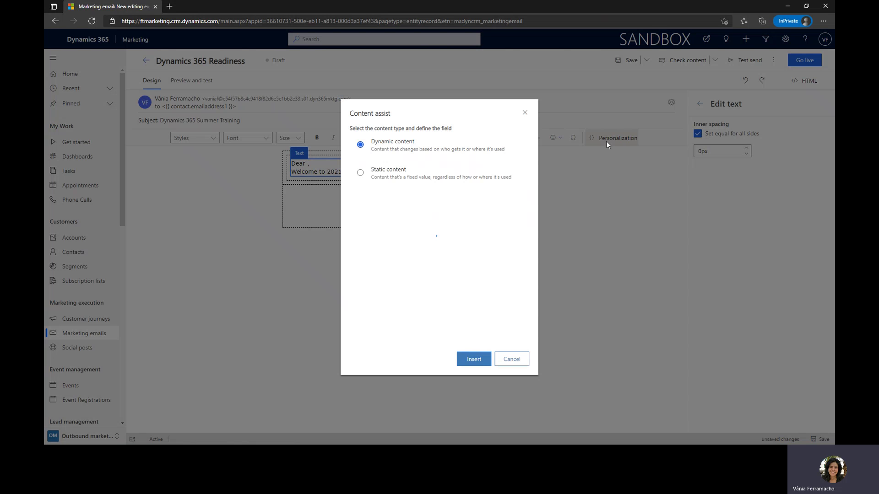
click(417, 165)
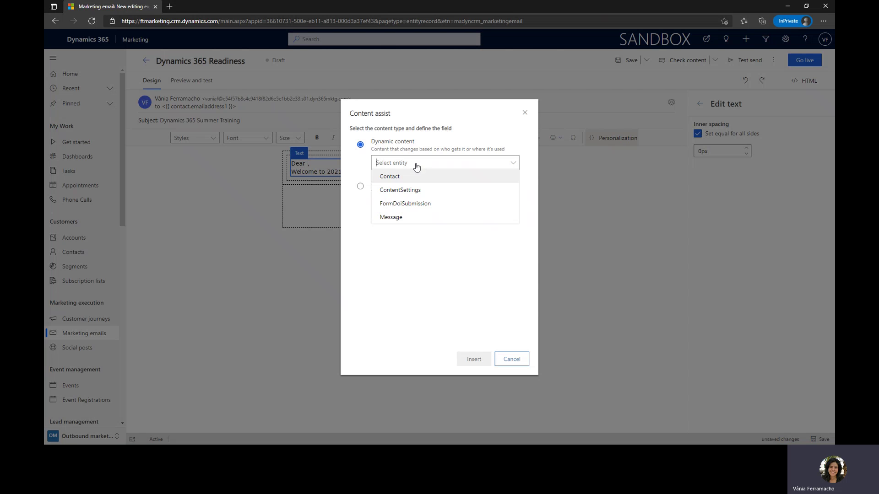
click(417, 178)
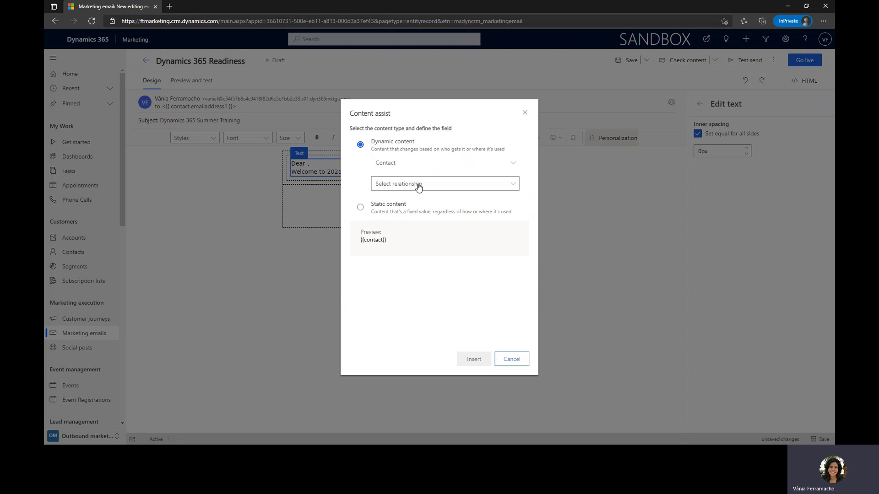
click(418, 186)
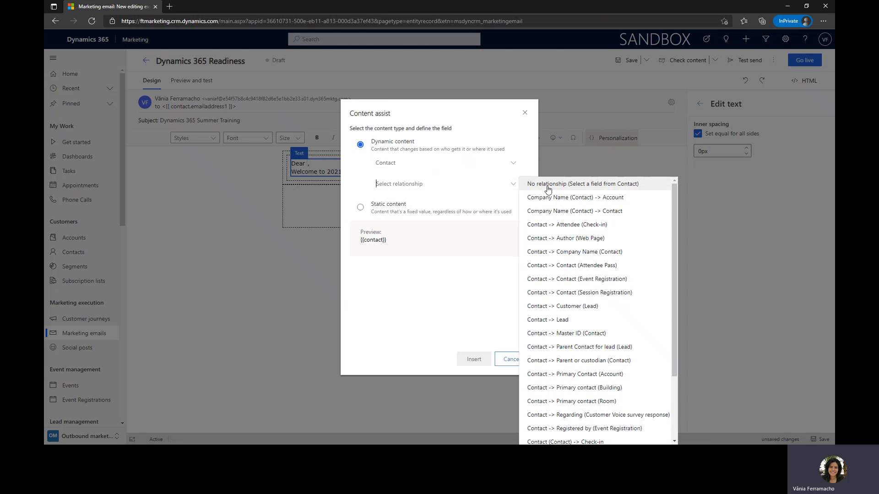
click(576, 185)
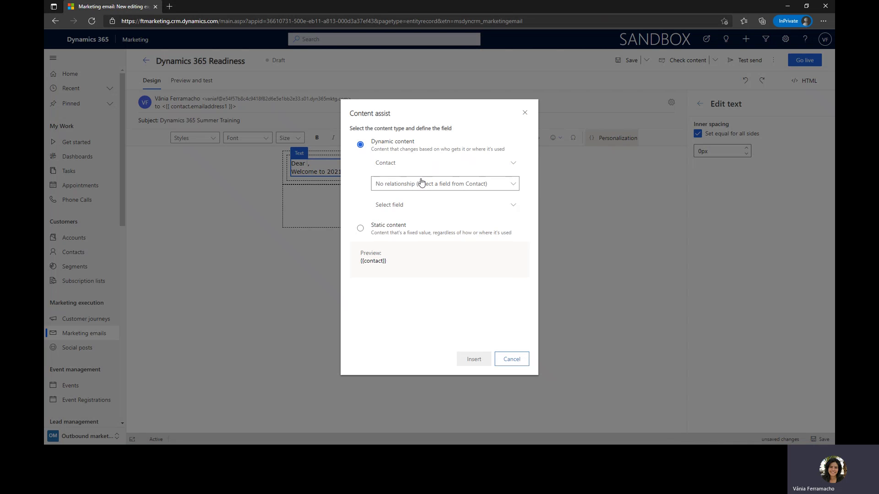
click(414, 210)
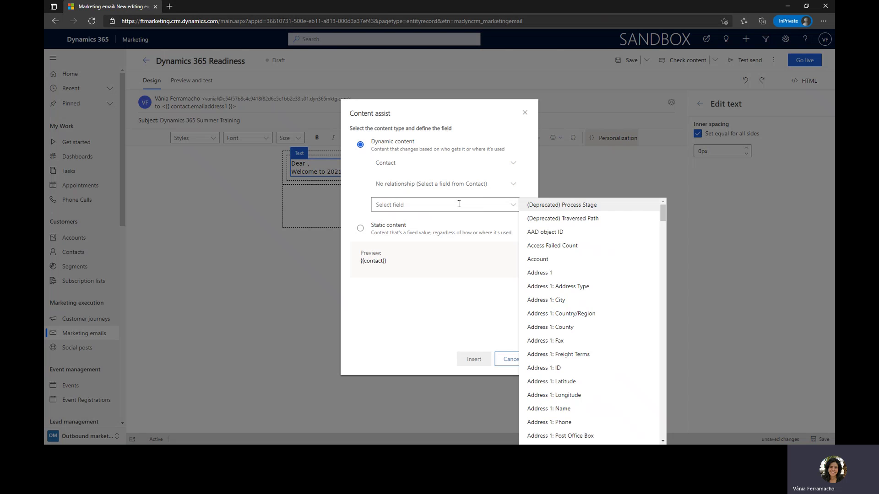
text(first)
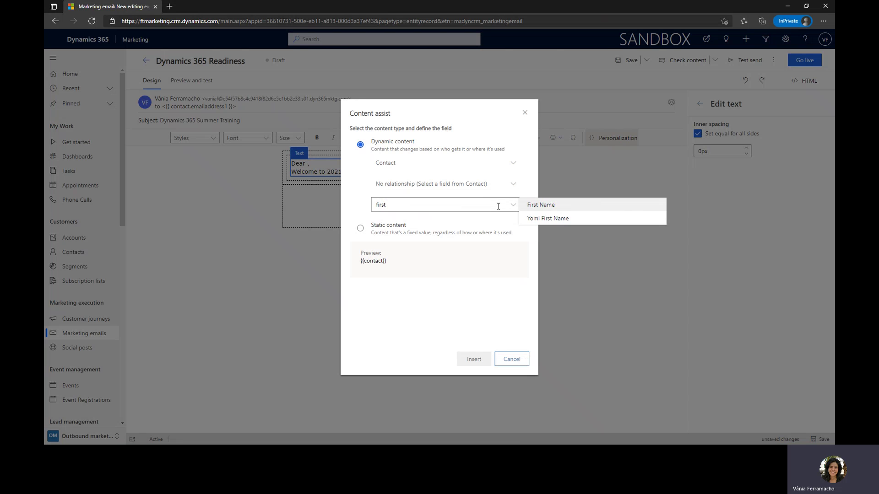
click(563, 206)
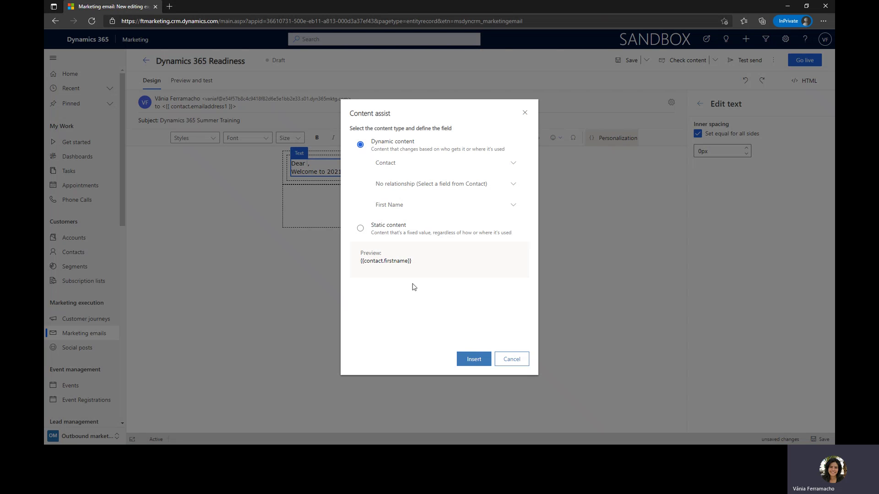
click(463, 368)
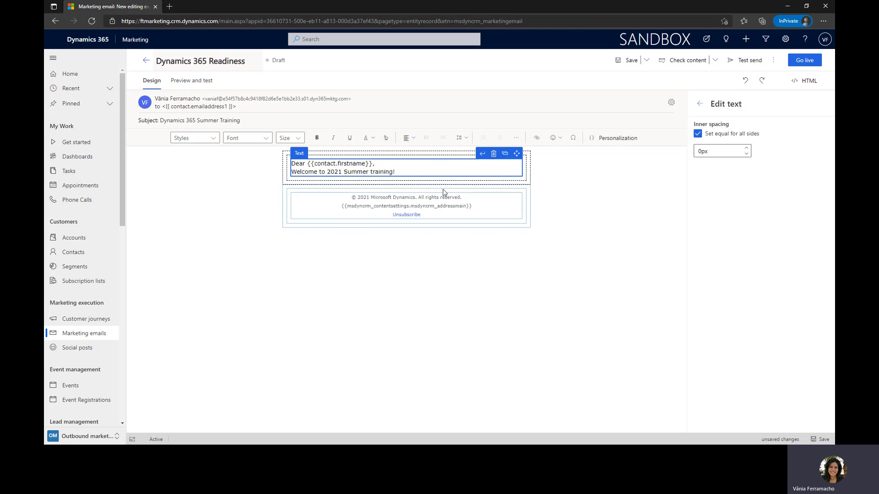
Add the Capture.JPG image below the greeting, left-aligned and resized to 343 by 190 px
click(700, 104)
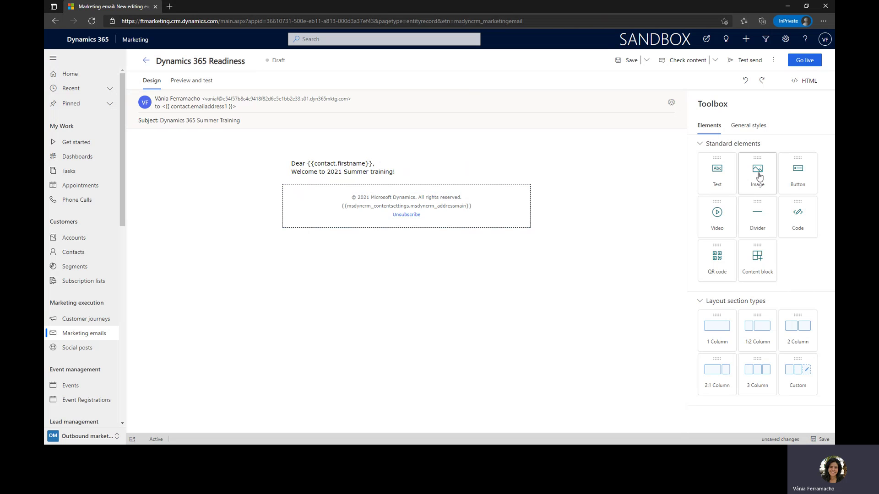
drag(758, 176, 350, 192)
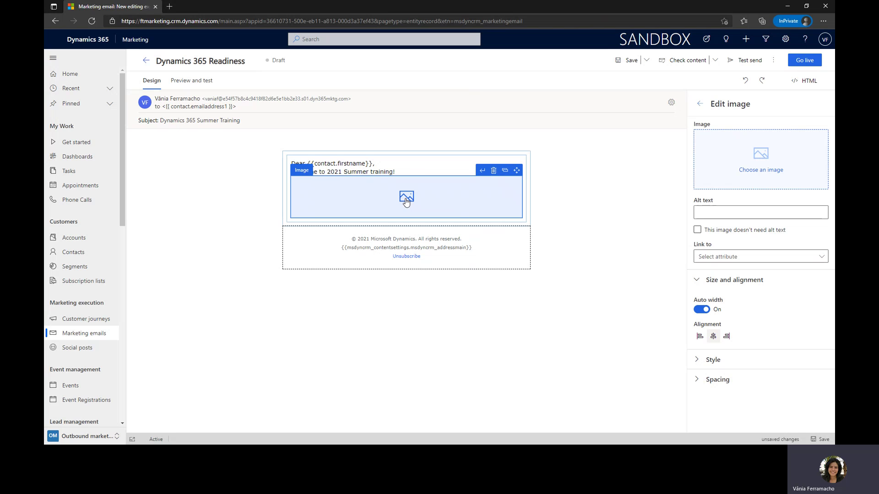
click(773, 158)
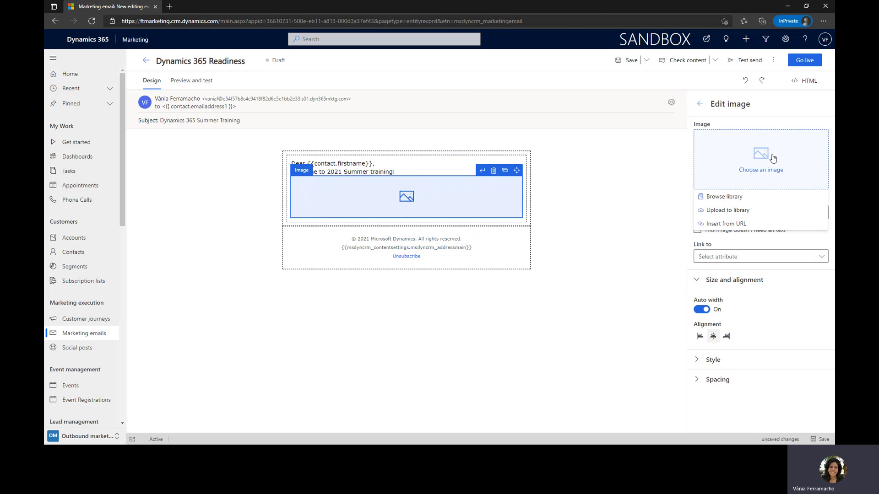
click(734, 197)
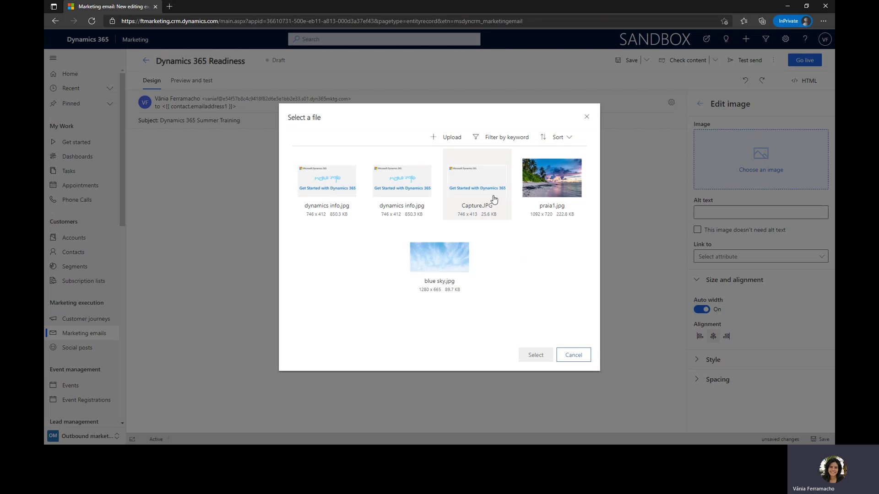
click(485, 177)
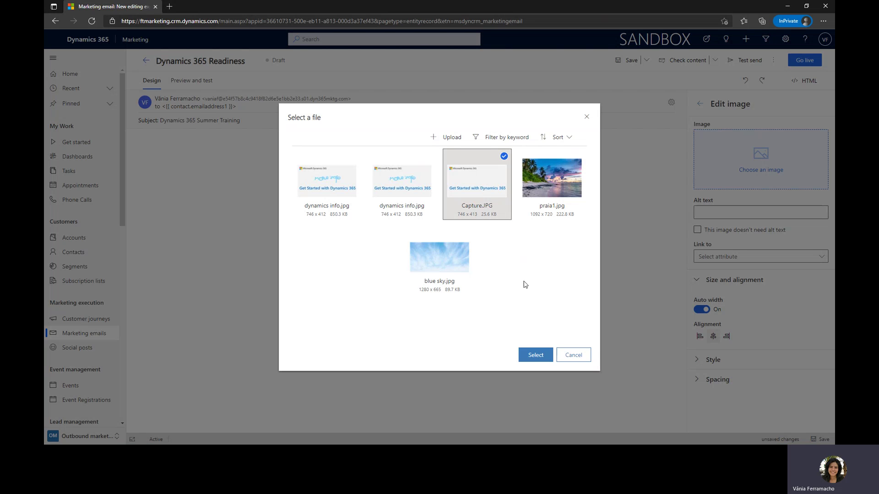
click(534, 362)
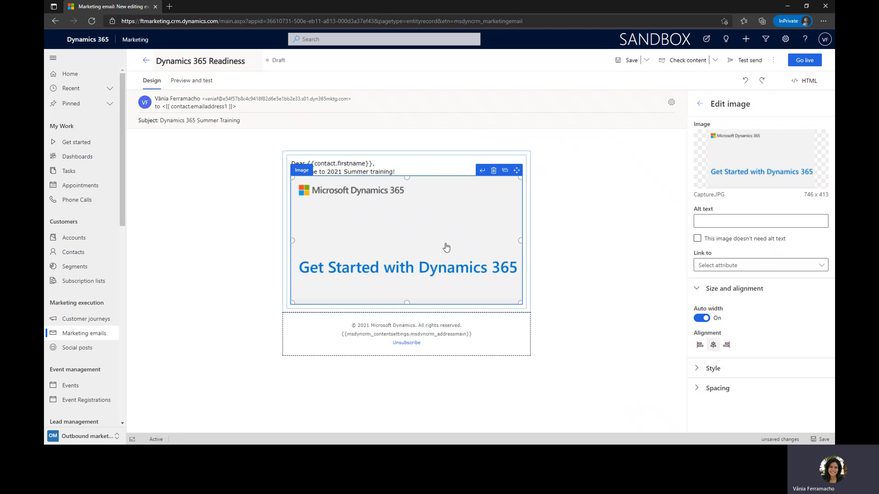
click(700, 346)
drag(305, 182, 380, 228)
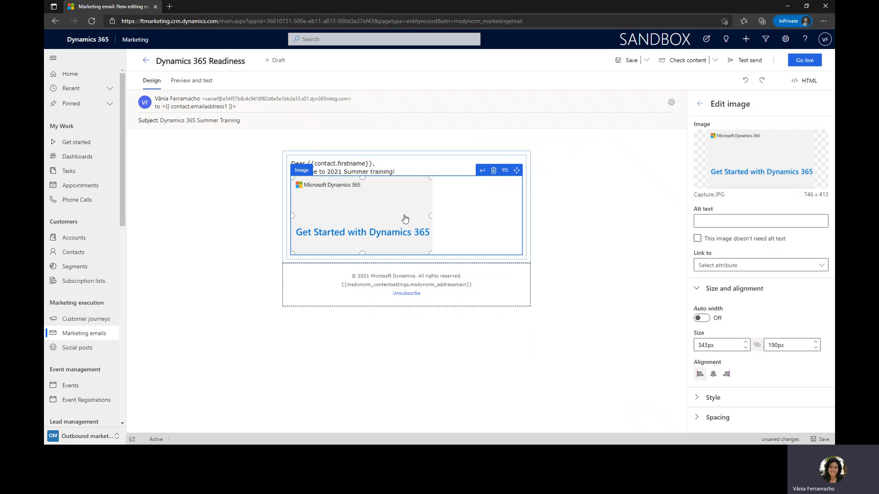
Check the banner's Link to options, leave it unlinked, and deselect the image
click(726, 266)
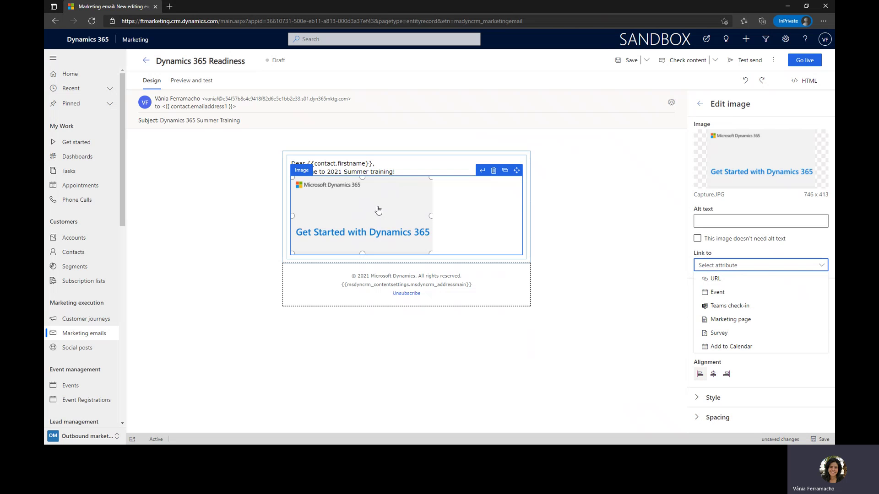
click(564, 242)
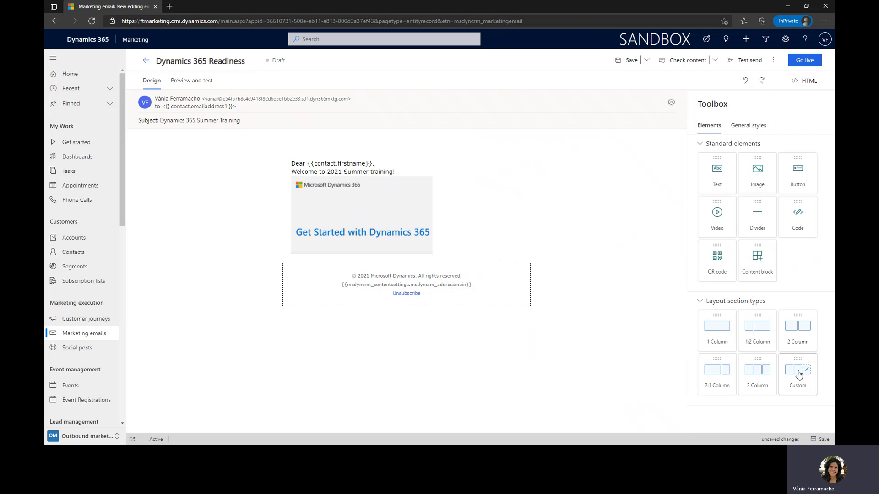
Add a three-column layout below the banner with blue sky.jpg as column 3's background
drag(797, 369, 360, 261)
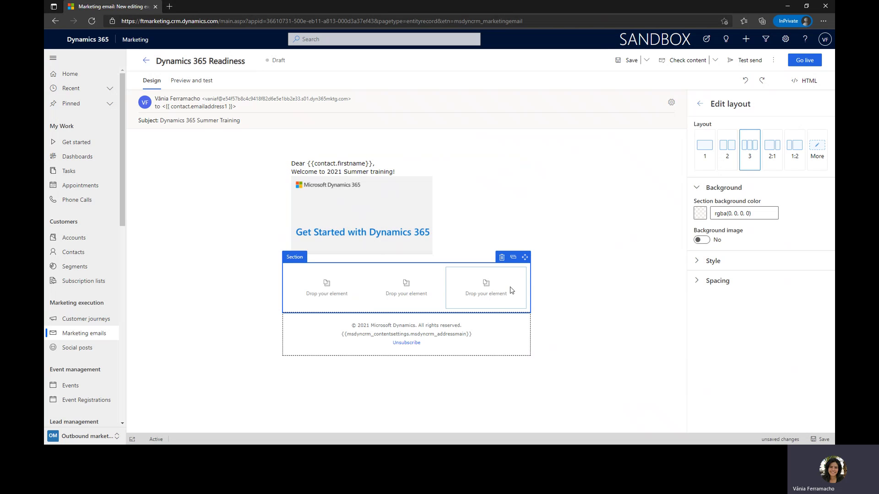
click(502, 293)
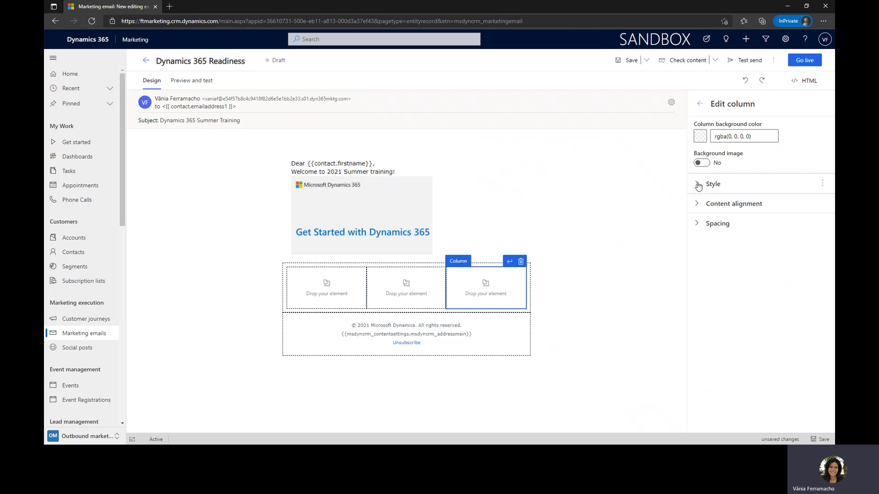
click(708, 167)
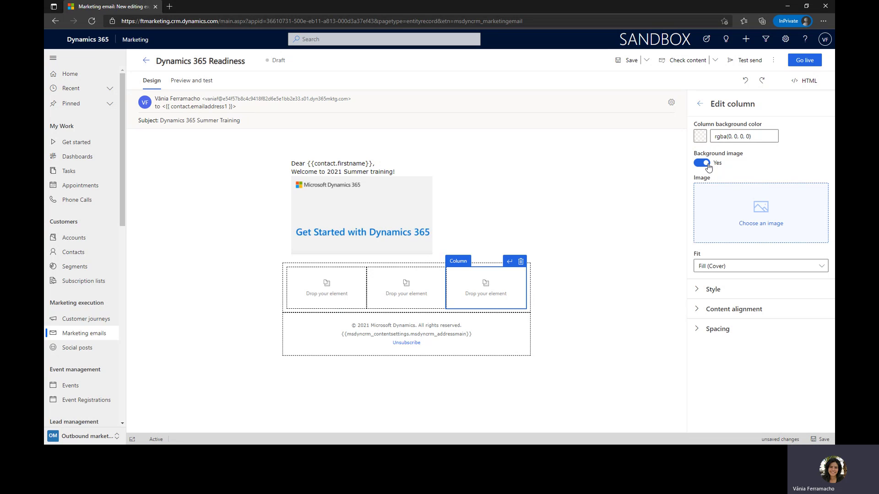
click(762, 211)
click(727, 251)
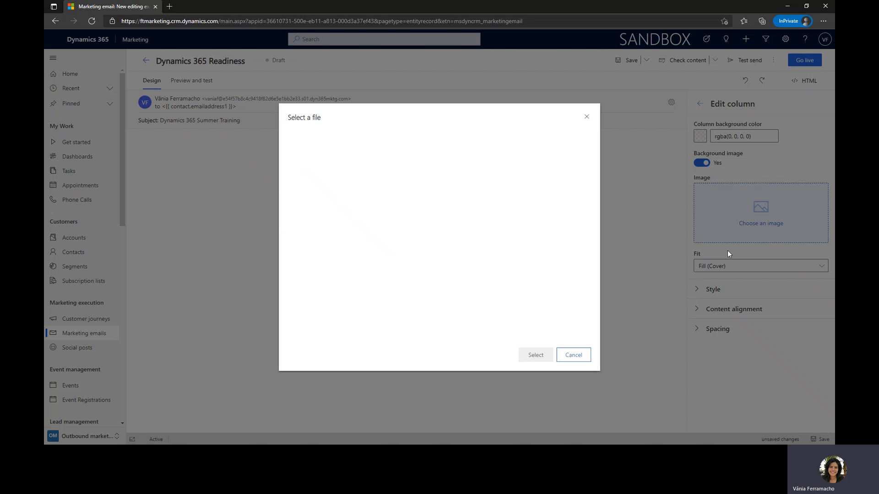
click(445, 255)
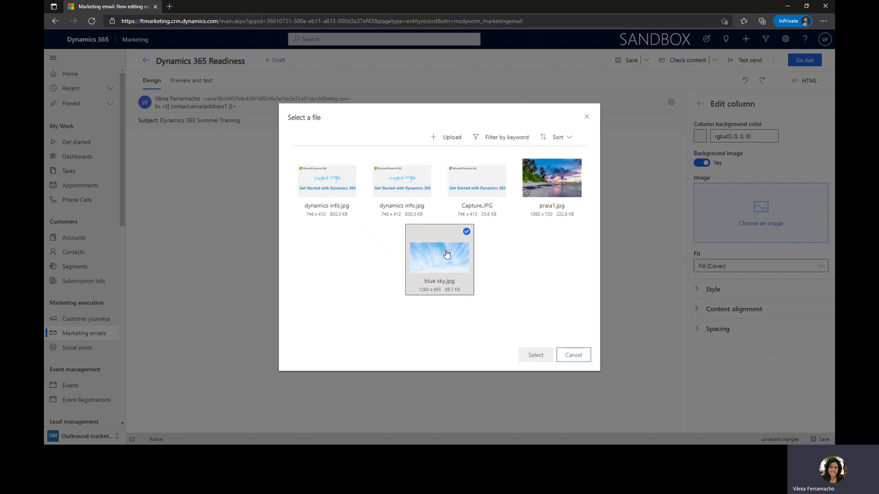
click(531, 356)
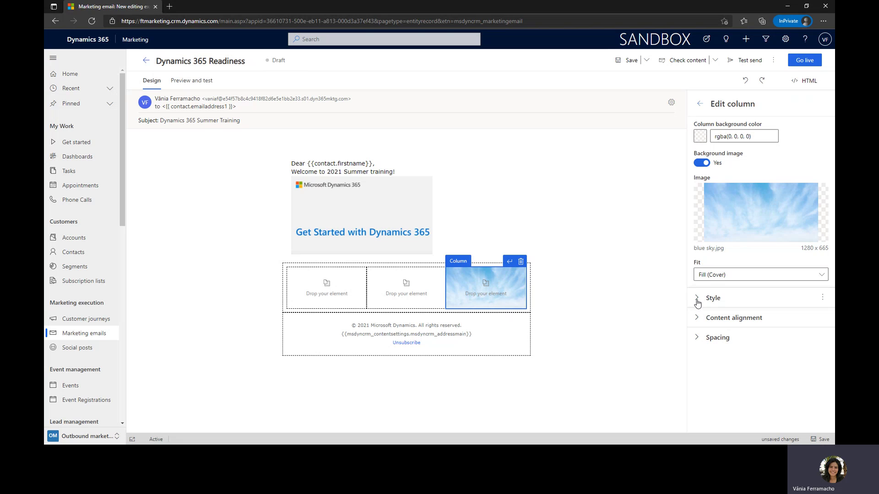
Give the third column unequal outer spacing with a 30px left margin
click(697, 301)
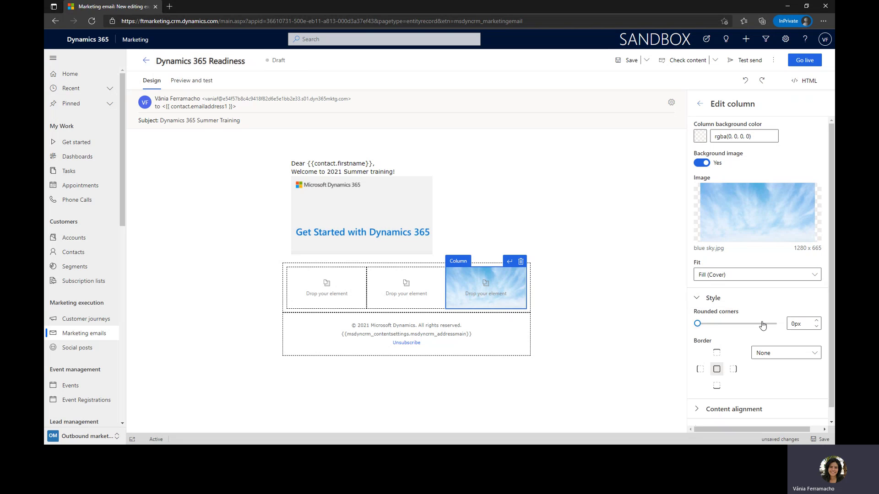
click(697, 298)
click(697, 318)
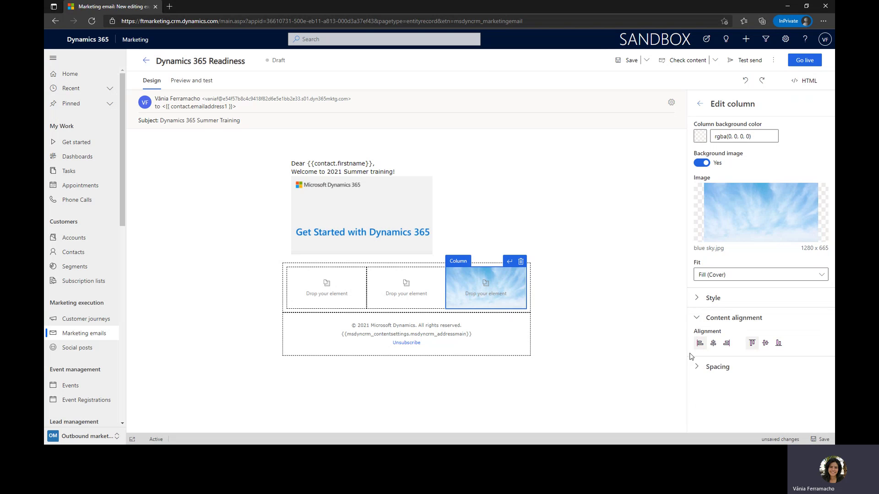
click(696, 367)
scroll(697, 370, down, 1)
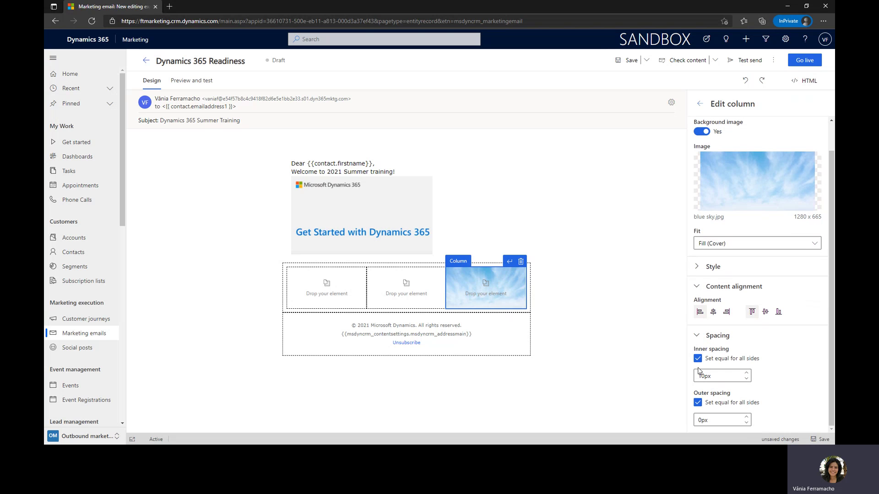
click(698, 403)
scroll(700, 416, down, 1)
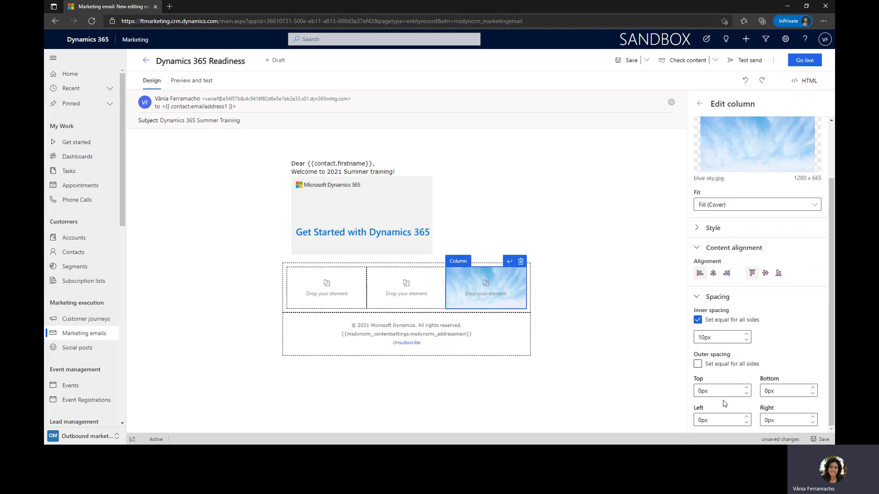
double_click(699, 419)
text(30)
click(646, 424)
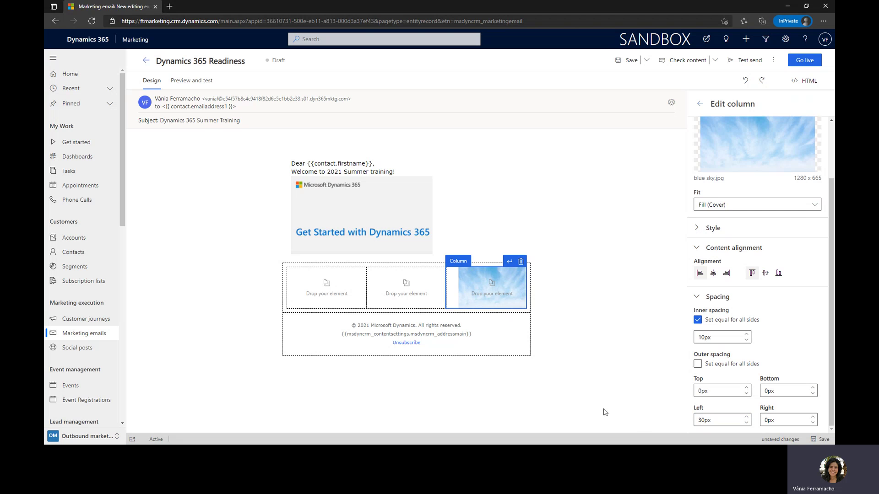
click(596, 315)
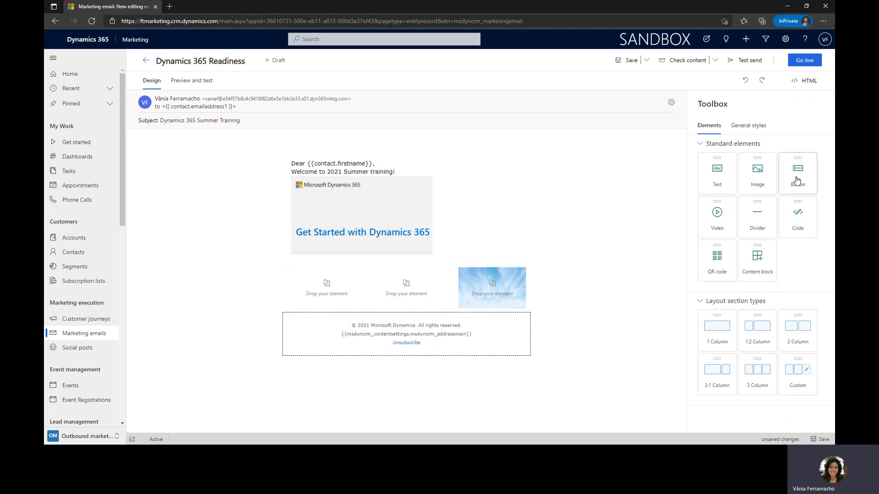
Add a 'Registration' button to the third column, coloured green #99c255
drag(796, 180, 486, 298)
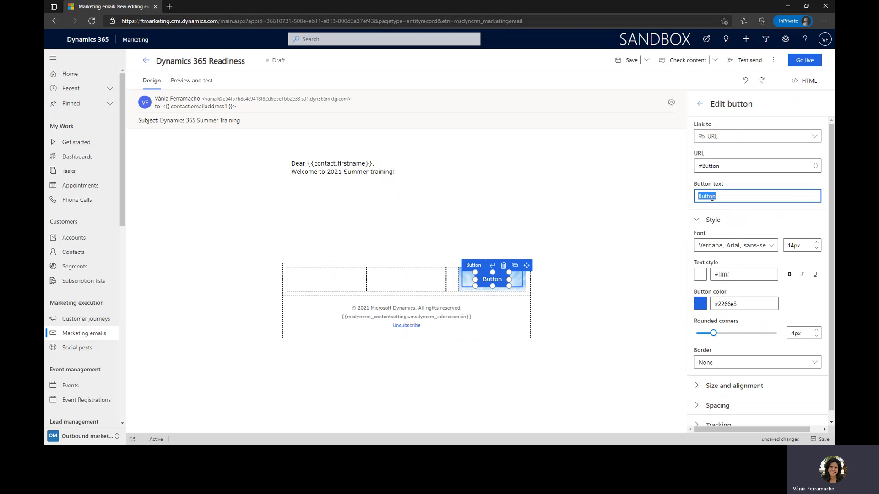
text(Registration)
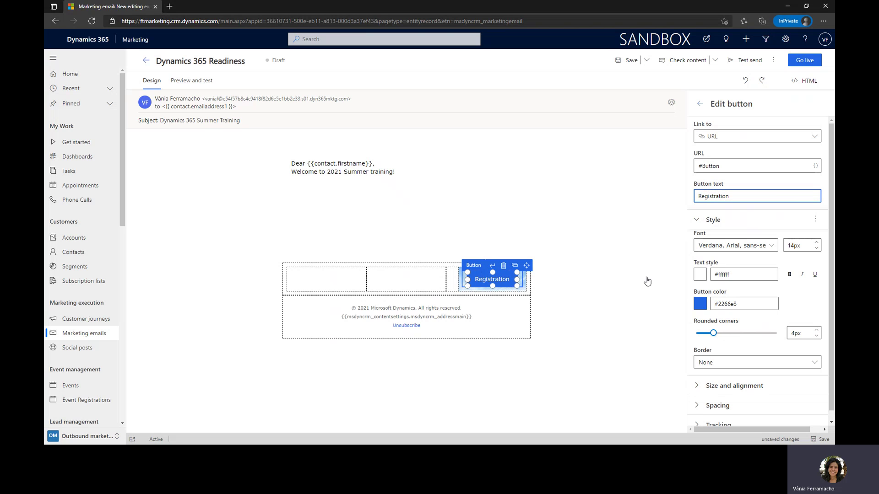
click(700, 304)
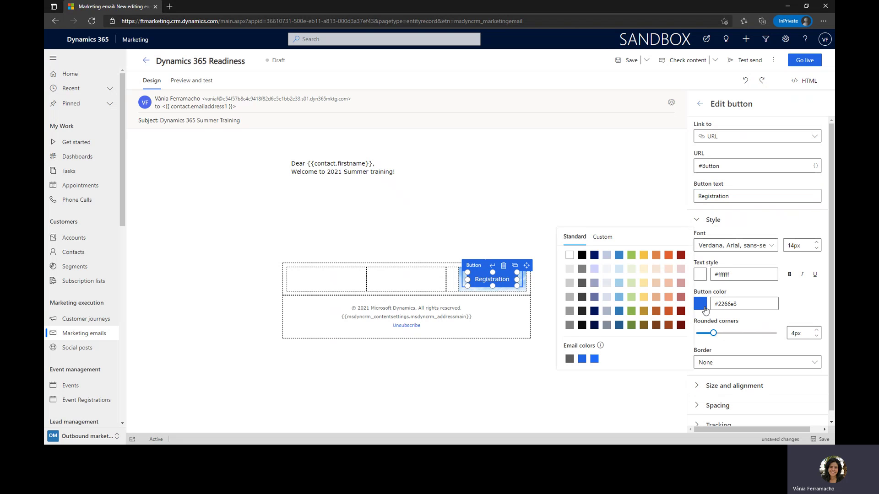
click(632, 258)
click(623, 403)
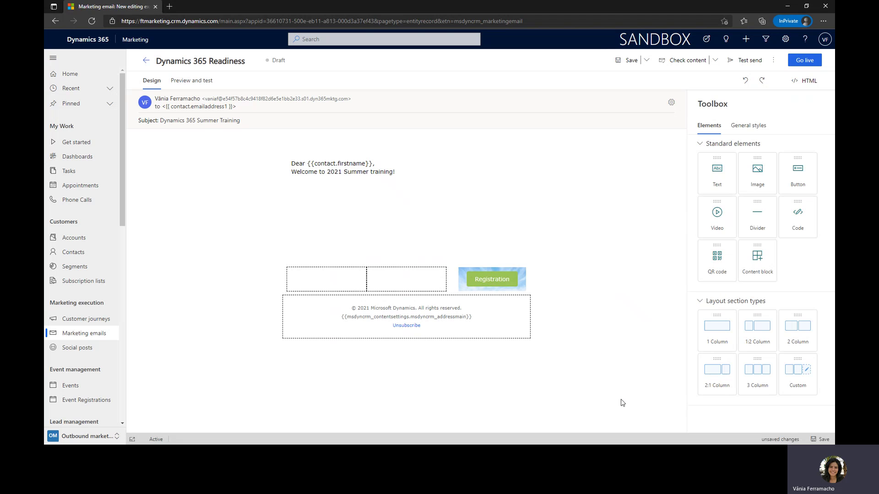
click(502, 280)
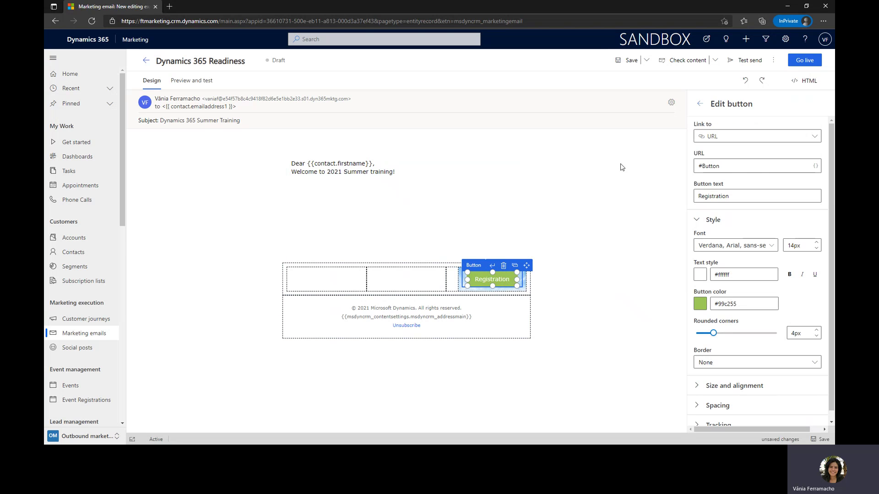
Set the Registration button's link type to Event and pick Dynamics Summer 2021 from the lookup
click(732, 138)
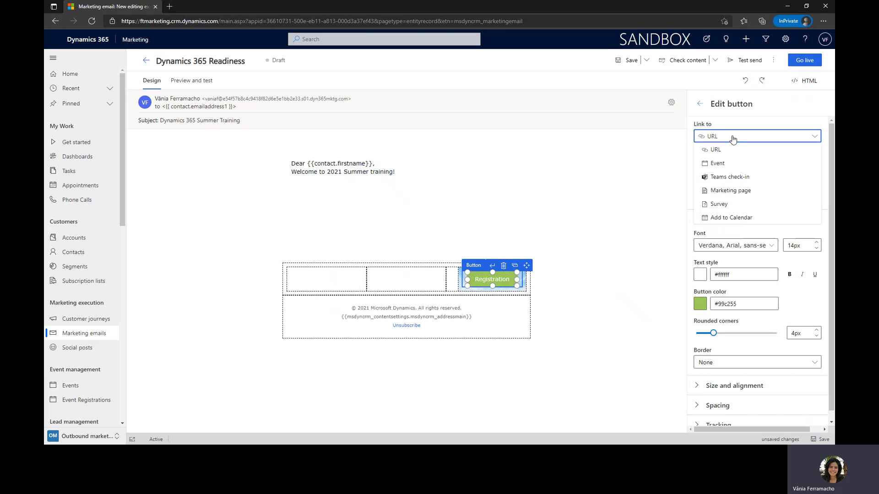
click(742, 164)
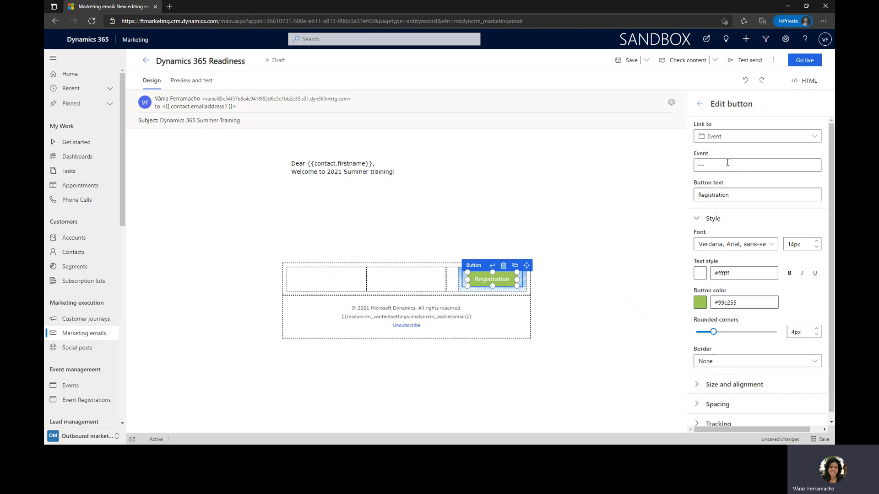
click(729, 166)
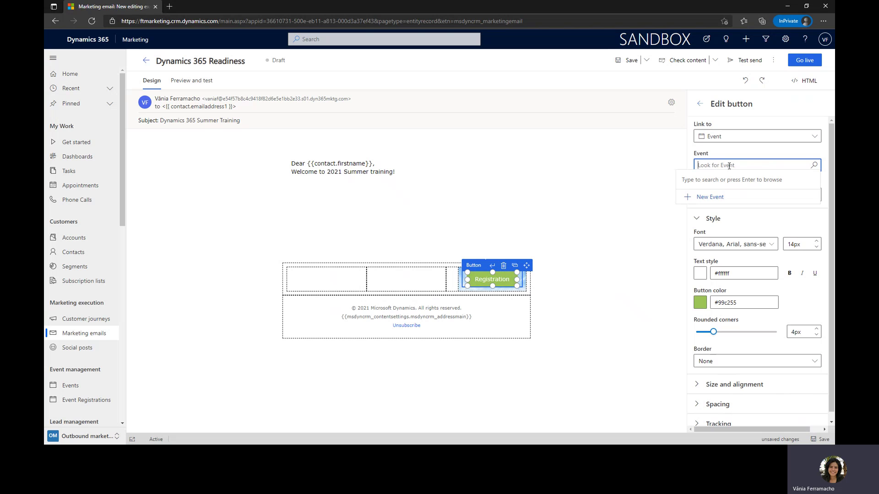
click(815, 166)
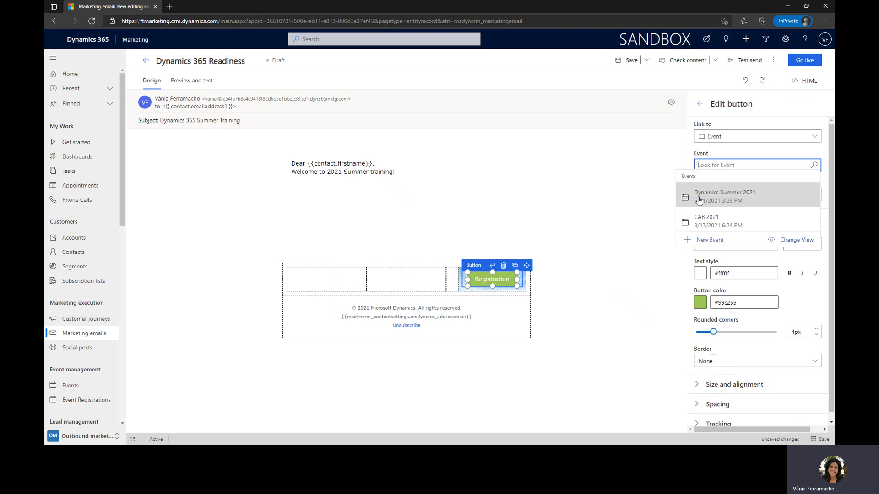
click(747, 202)
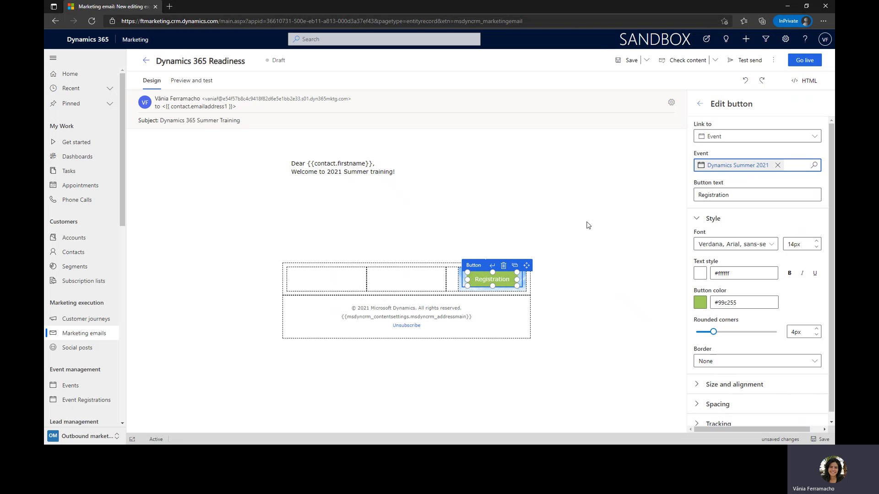
click(585, 272)
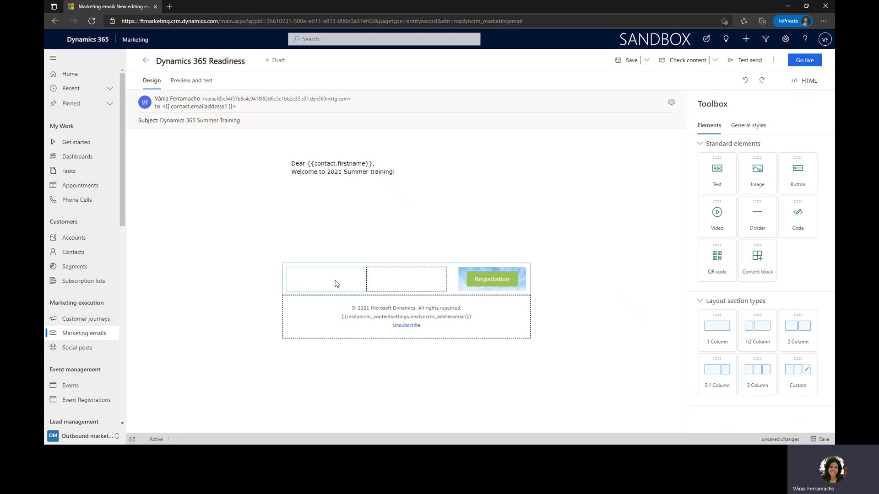
Add a video block to the left column showing Dynamics 365 Training Sessions from the Videos library
click(336, 283)
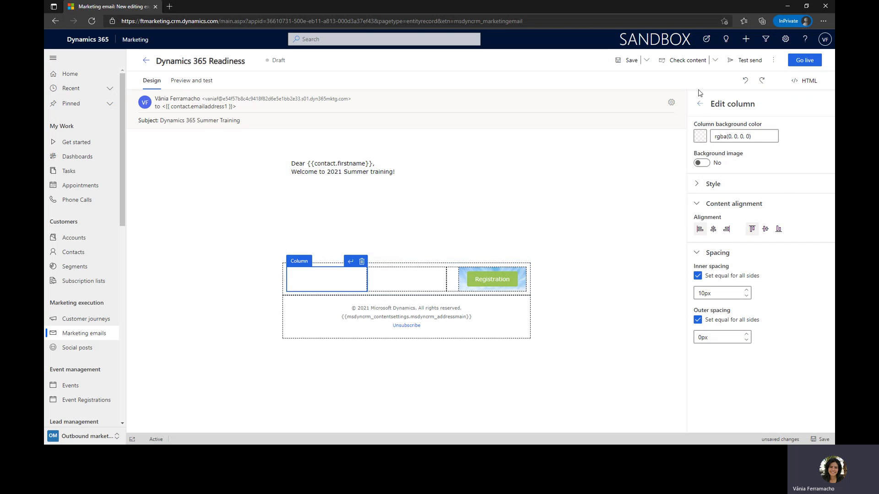
click(700, 104)
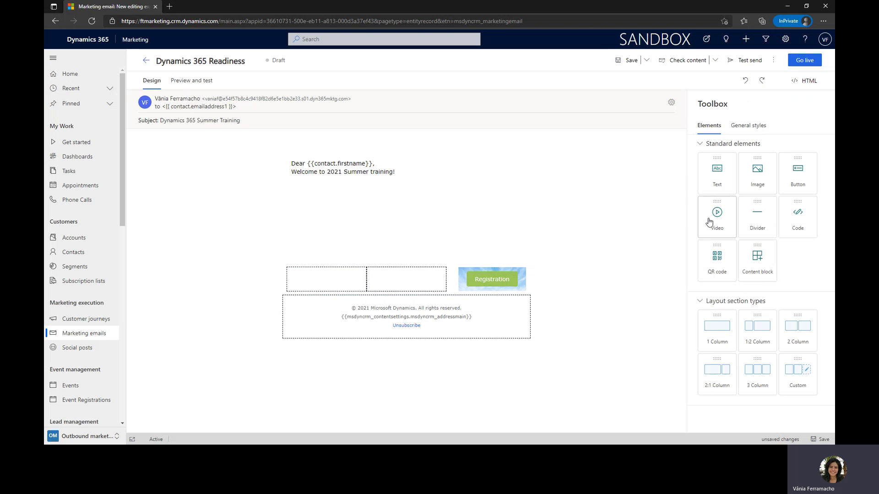
drag(709, 222, 308, 283)
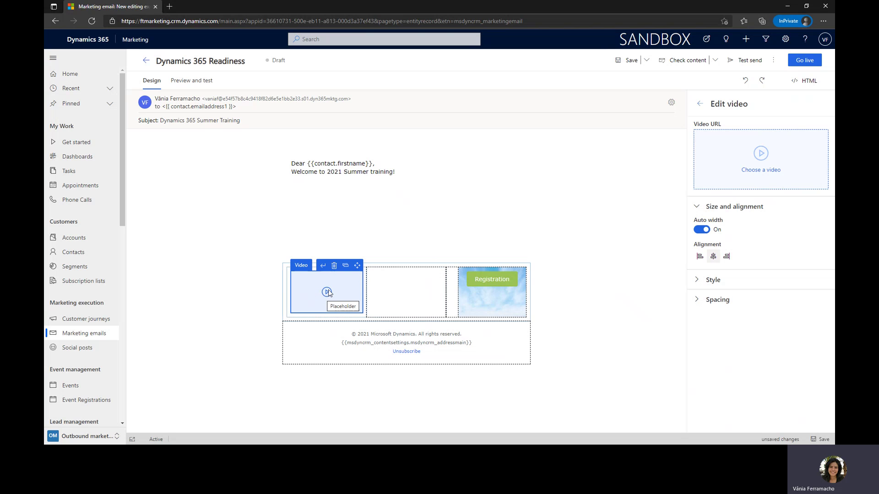
click(760, 154)
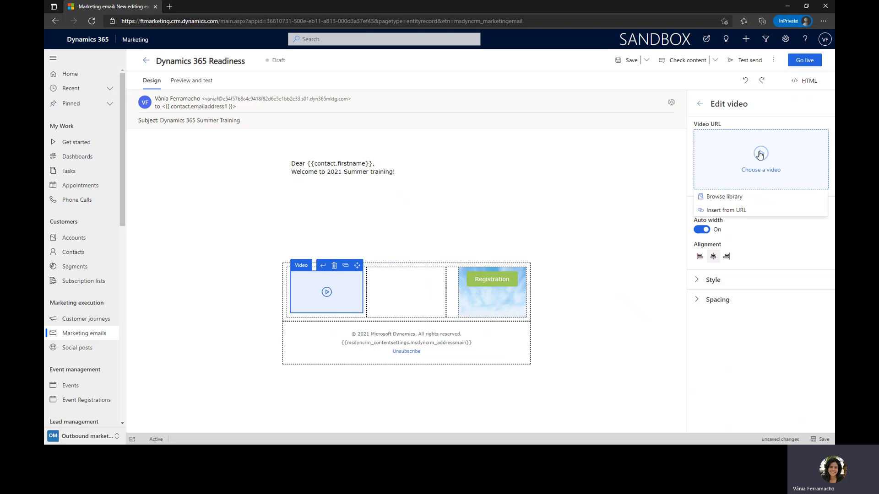
click(742, 199)
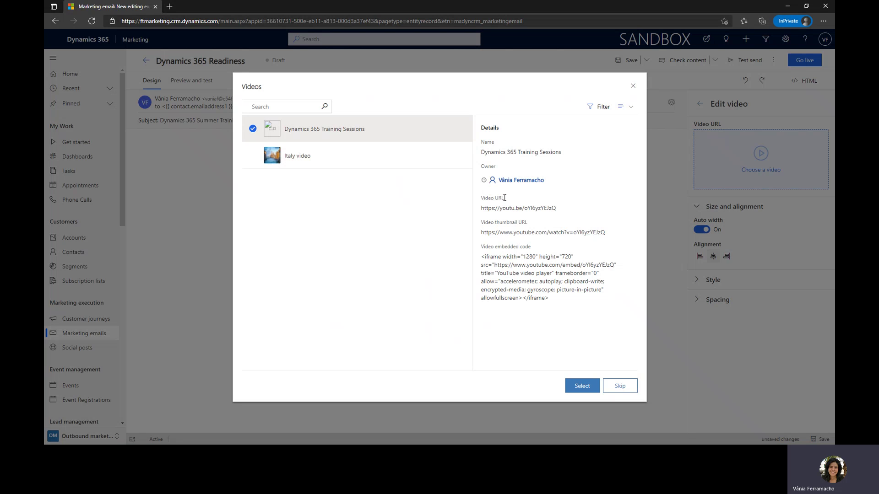
drag(505, 198, 482, 197)
click(589, 389)
click(589, 389)
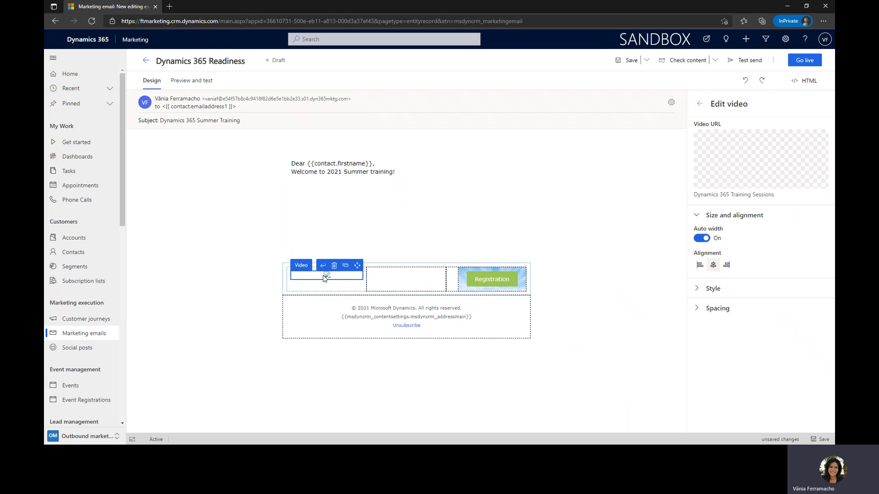
Replace the video block's thumbnail with dynamics info.jpg from the file library
mouse_move(760, 166)
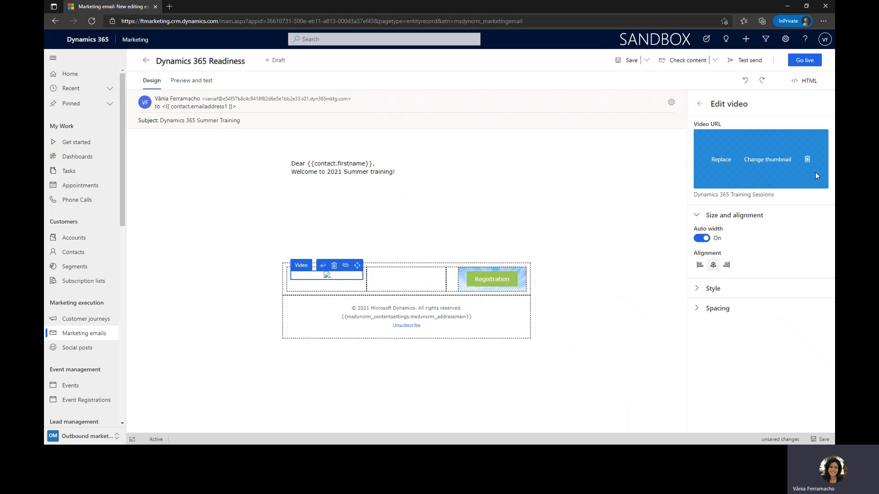
click(767, 163)
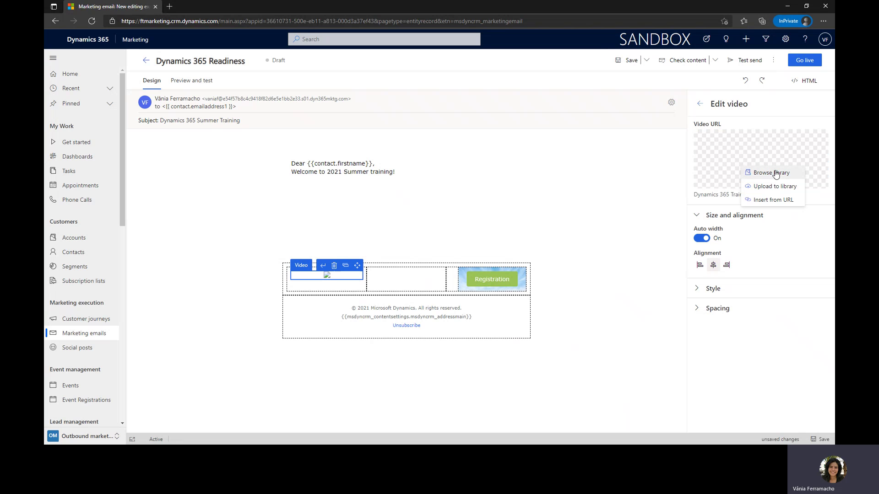
click(771, 173)
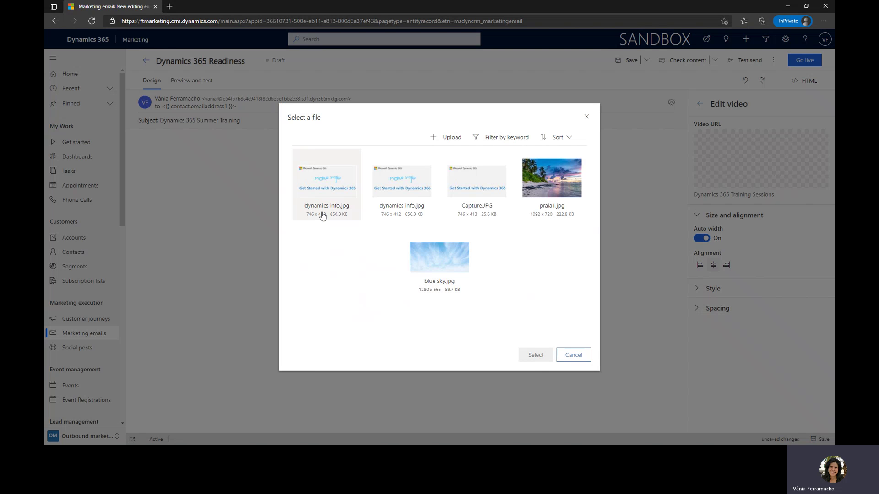
click(344, 176)
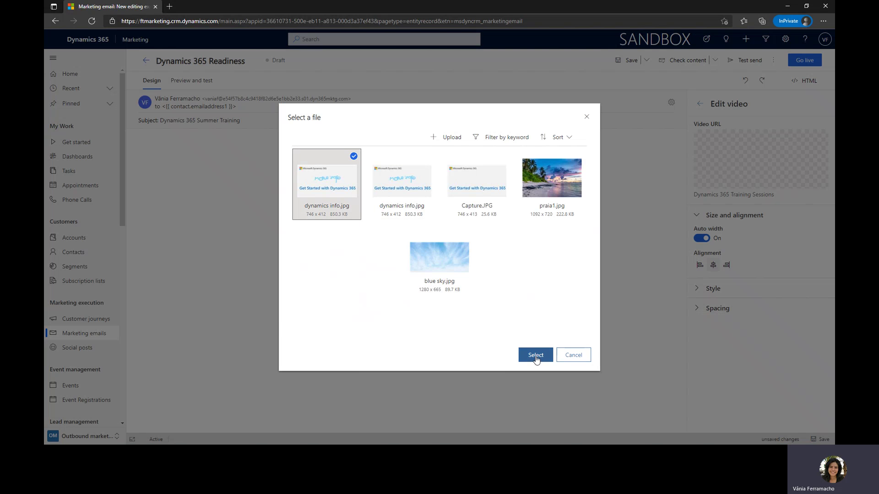
click(534, 357)
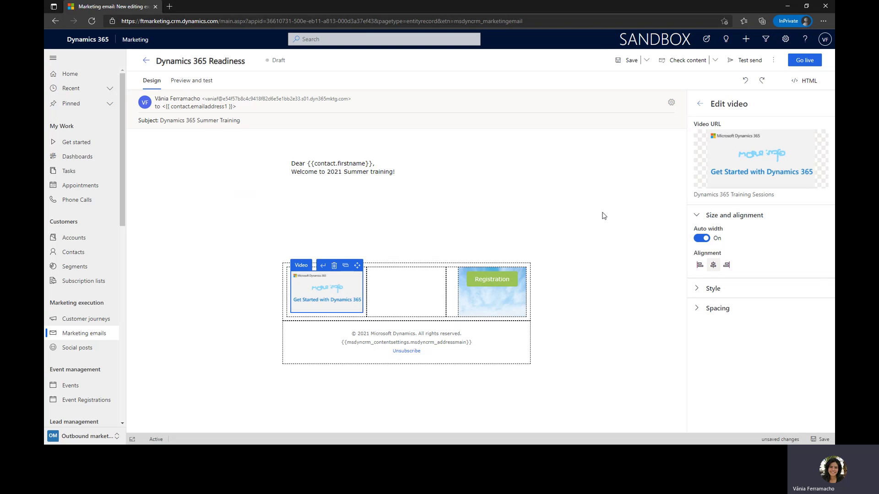
Save the email, then refresh the browser page to reload the editor
click(625, 64)
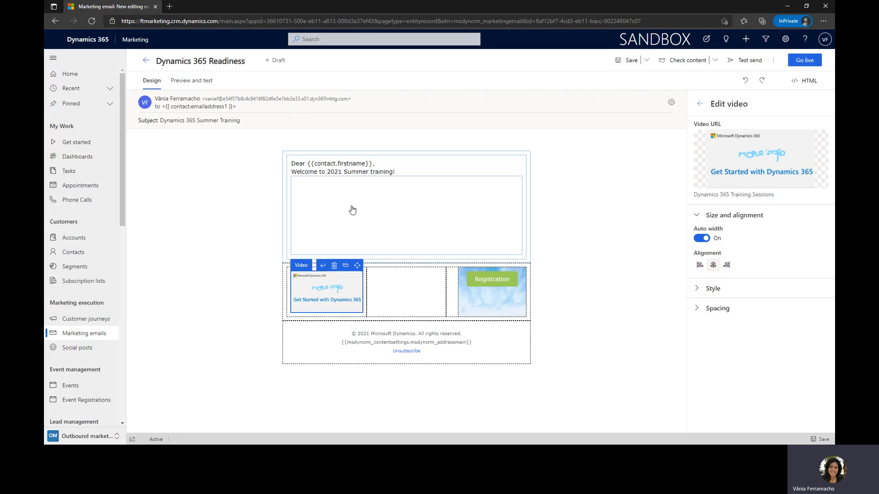
click(352, 210)
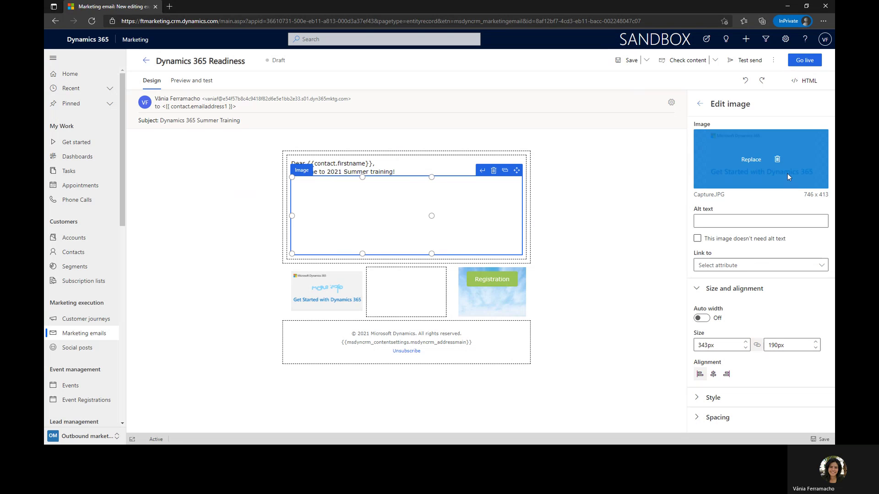
click(625, 259)
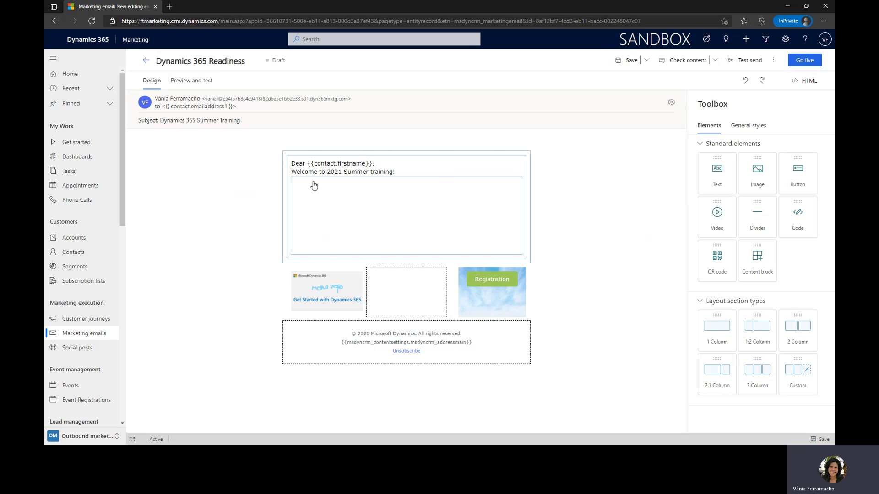
click(91, 22)
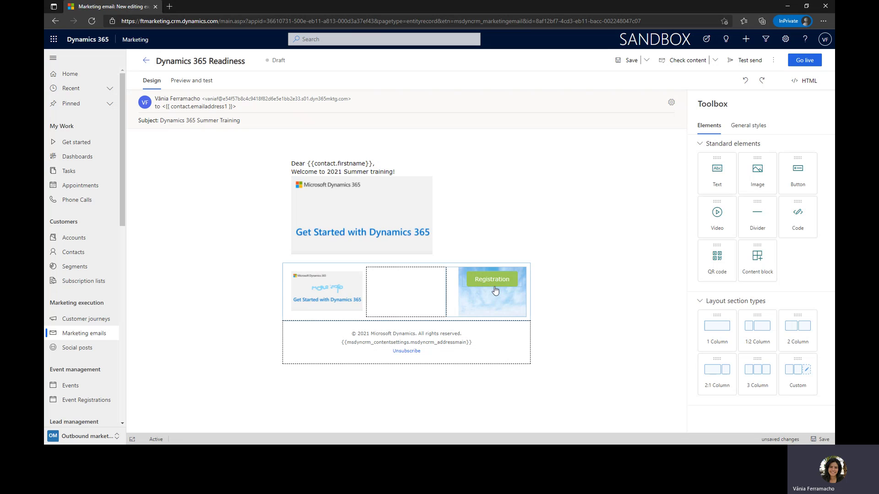
Render an iPhone 11 Pro email-client preview, accepting the preview credit charge
click(186, 85)
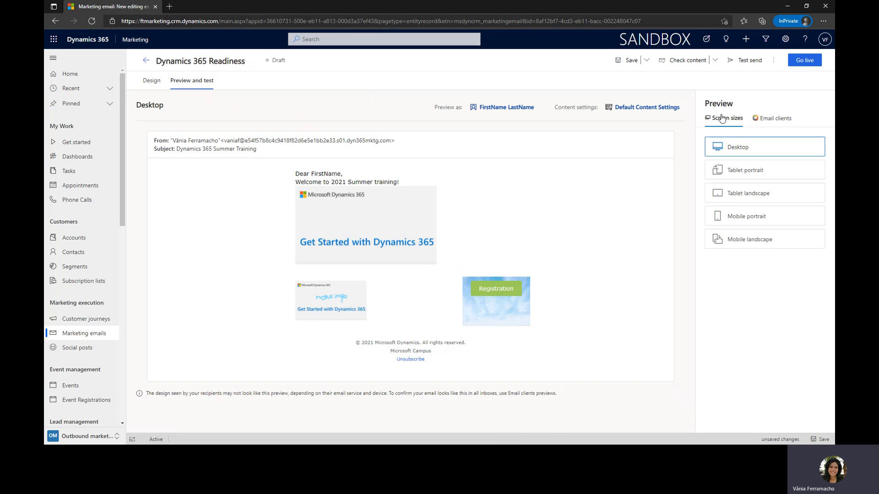
click(772, 121)
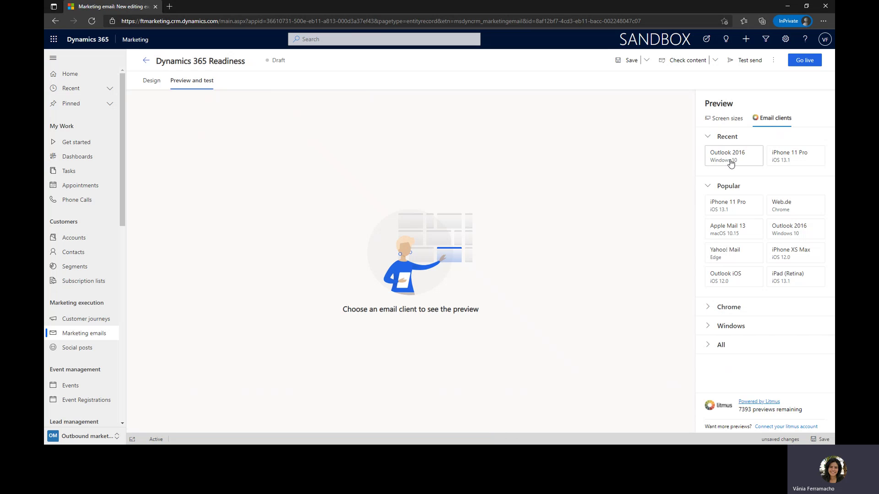
click(777, 161)
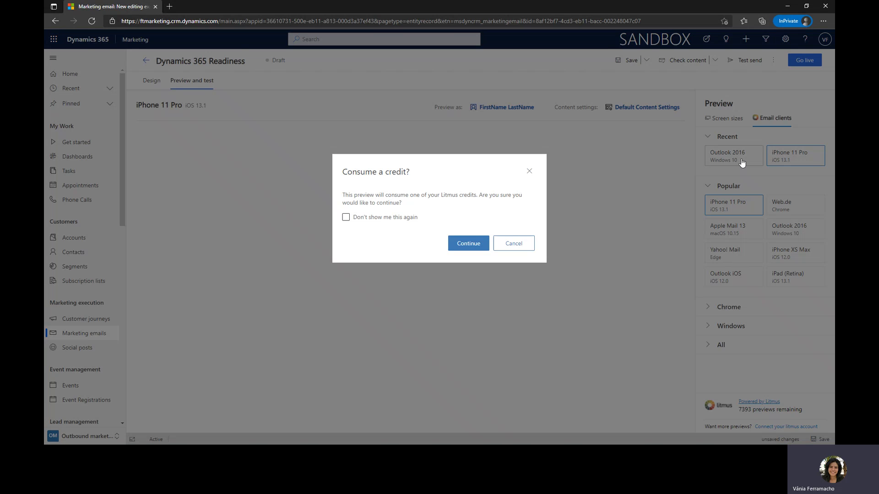
click(452, 246)
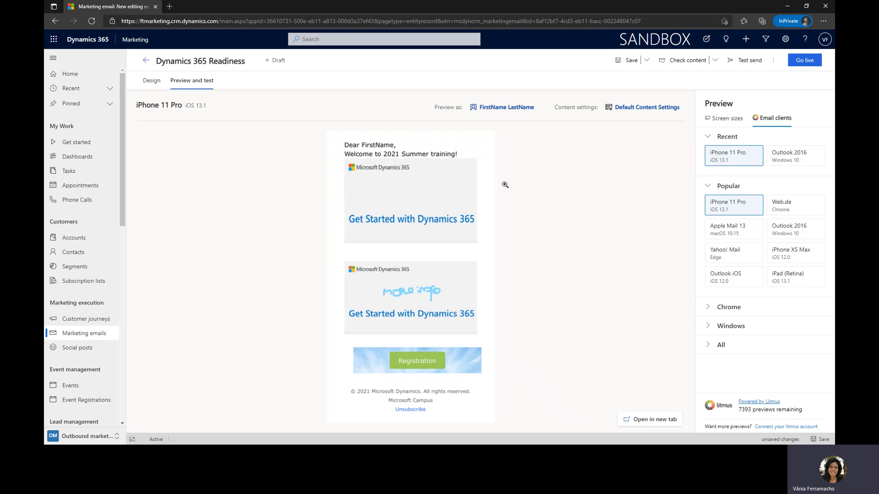
Render an Outlook 2016 preview, browse the Chrome and Windows client groups, then return to screen sizes
click(788, 158)
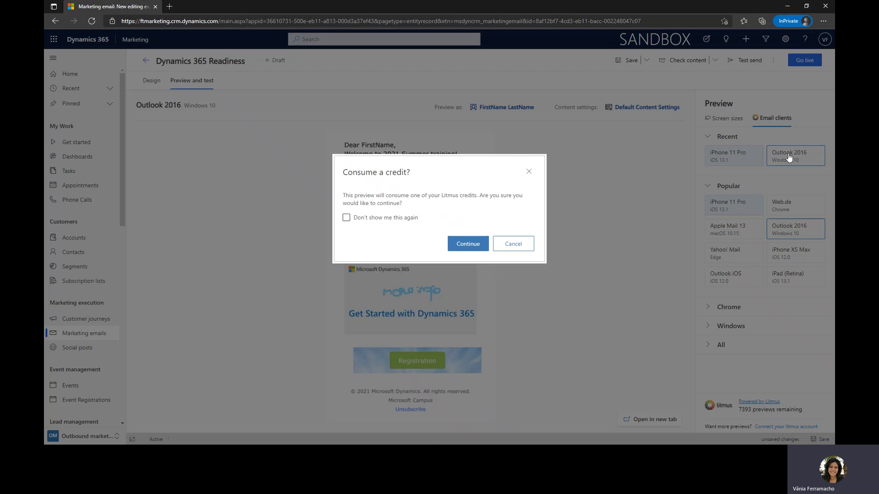
click(462, 244)
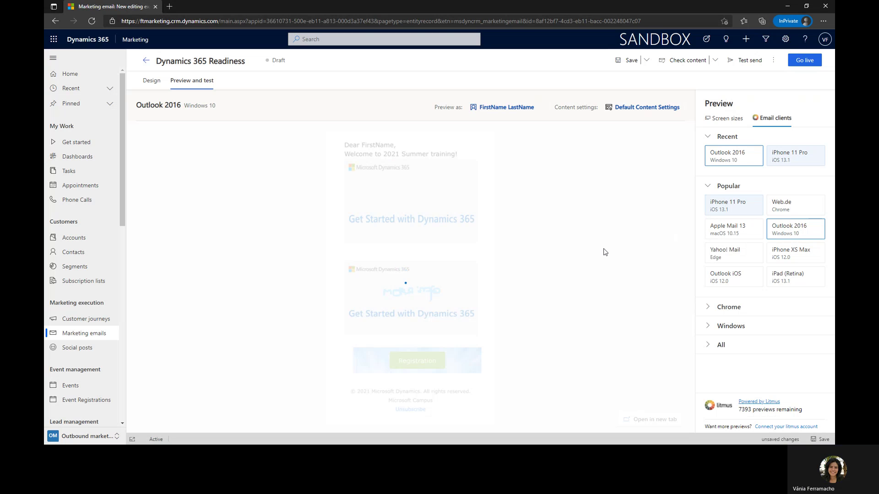
click(708, 307)
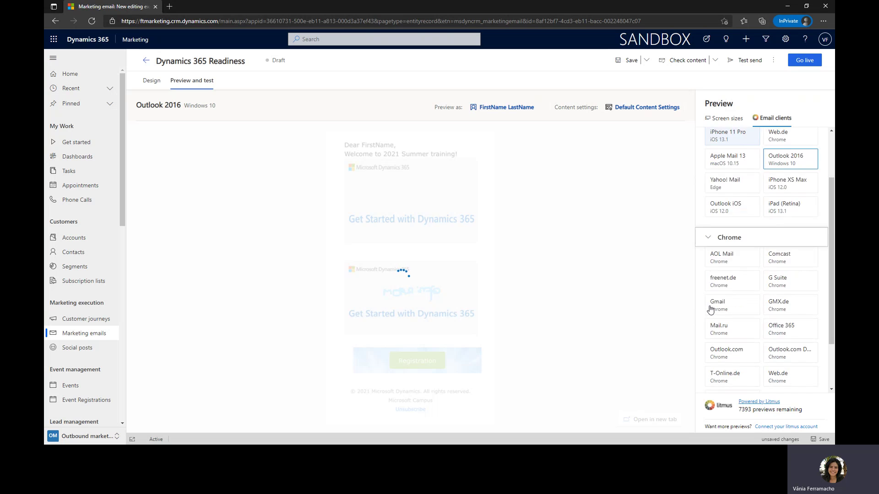
scroll(710, 310, down, 2)
click(707, 365)
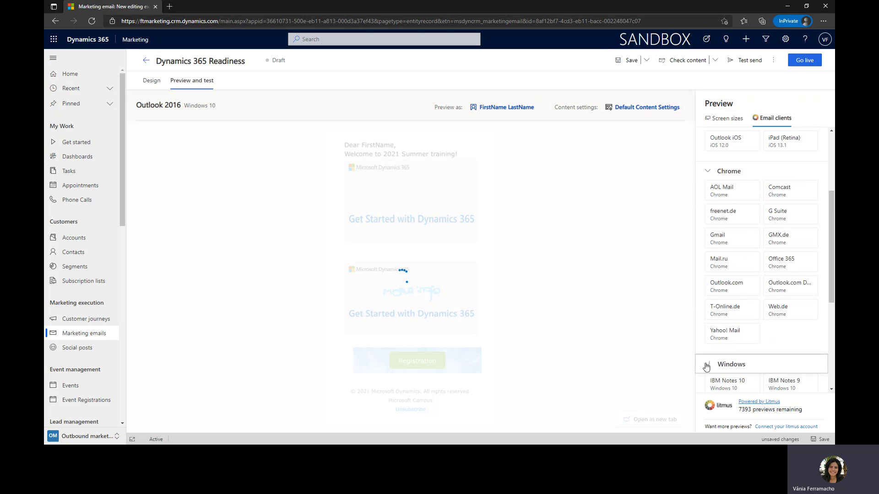
scroll(714, 365, down, 4)
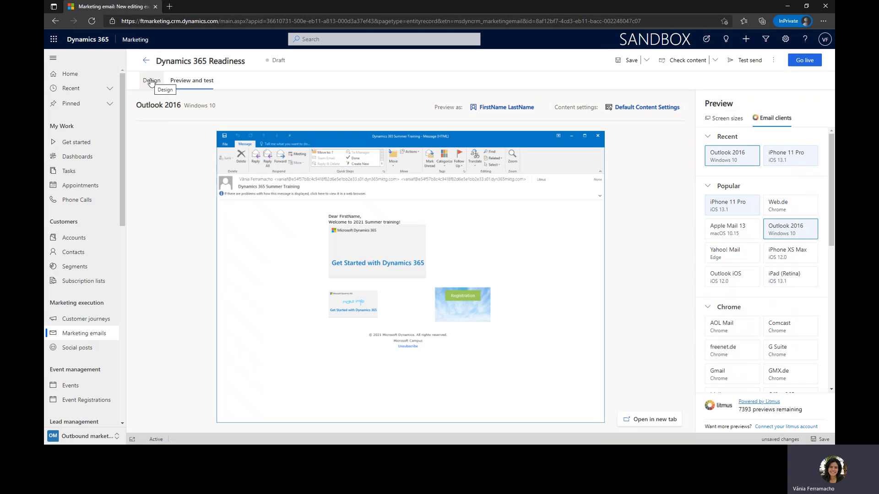
click(725, 119)
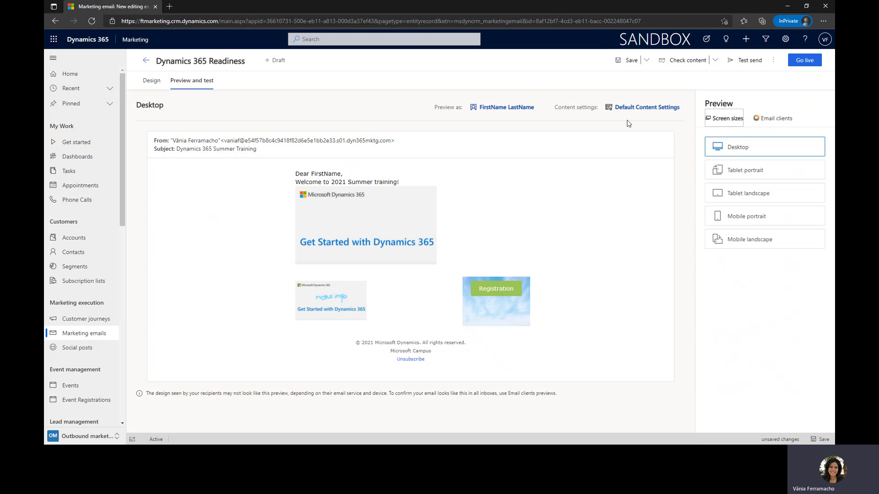
Run Check content to scan the email for errors and spam risk
click(685, 63)
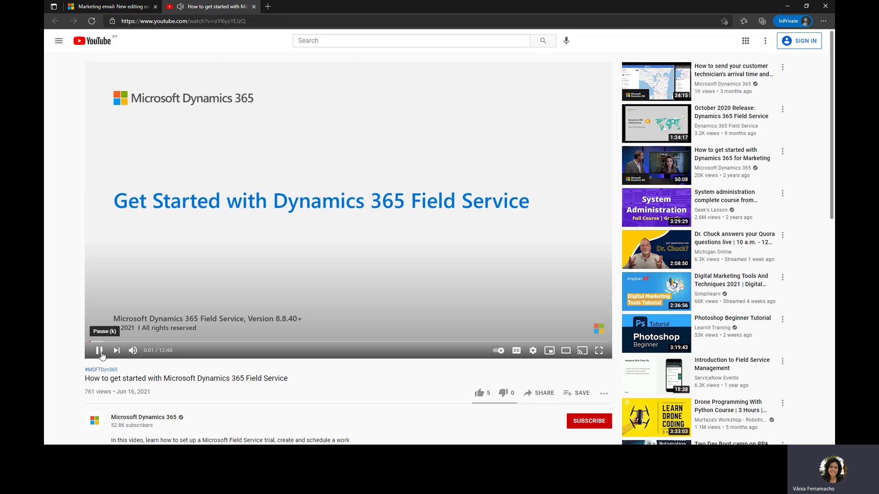
Open the Registration link in a new tab, view the Dynamics Summer 2021 event page, then return to the email
click(110, 7)
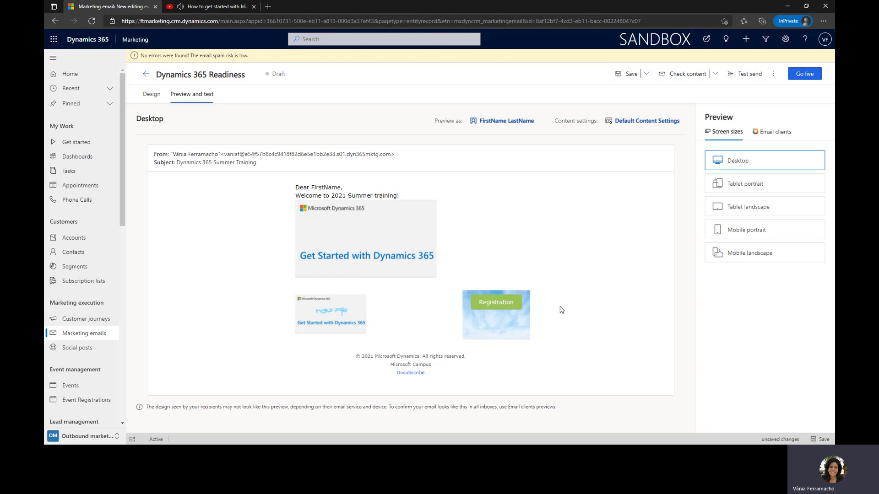
right_click(489, 303)
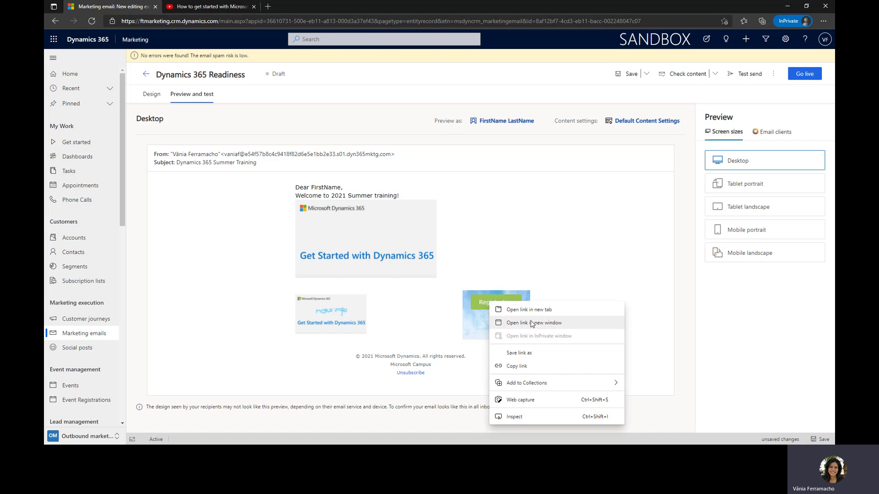
click(529, 310)
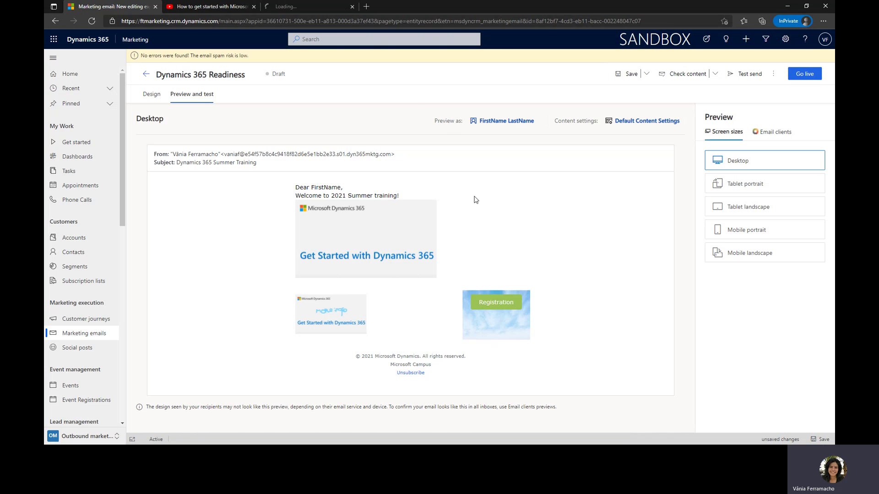
click(322, 9)
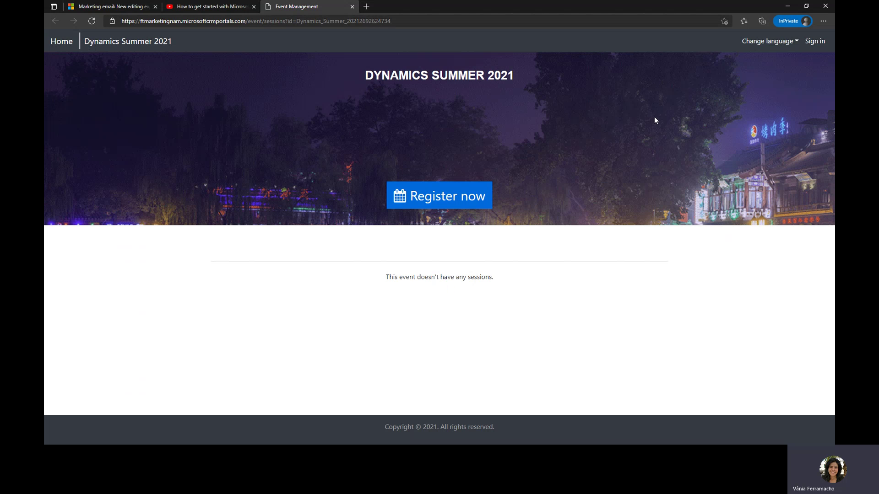
click(105, 7)
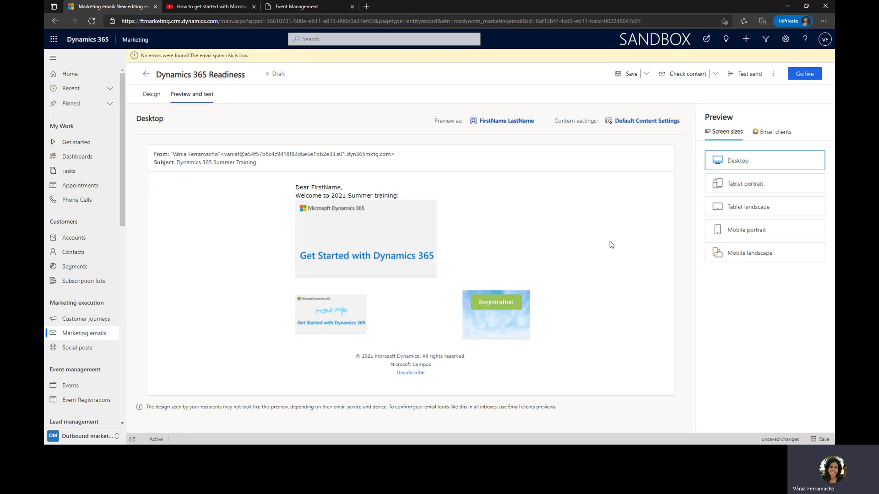
Publish the Dynamics 365 Readiness email with Go live
click(809, 79)
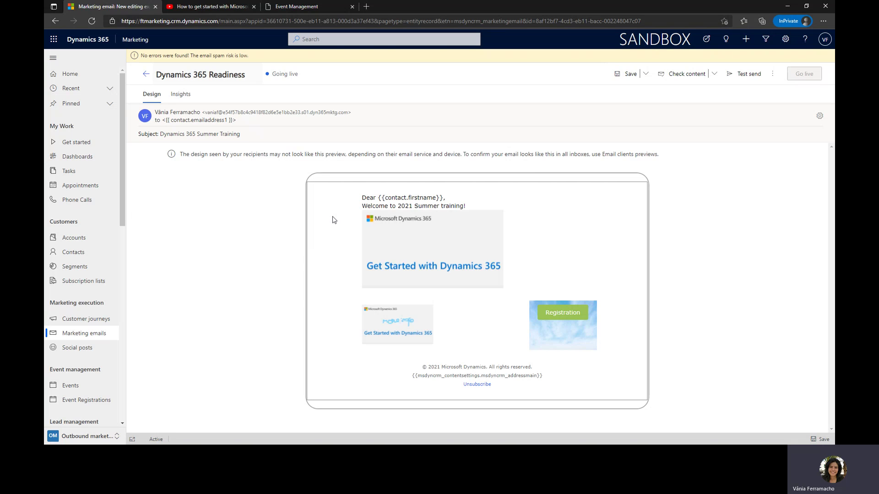
Minimize the browser to get back to the PowerPoint slideshow's Demo slide
click(786, 9)
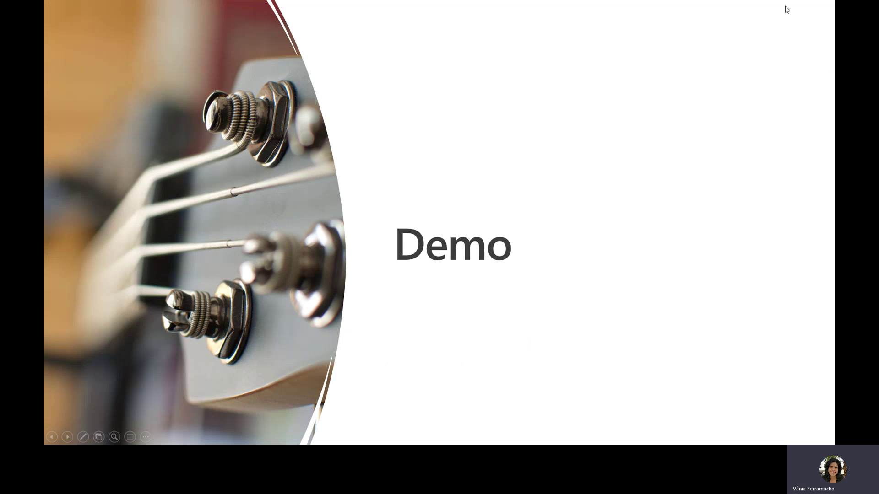